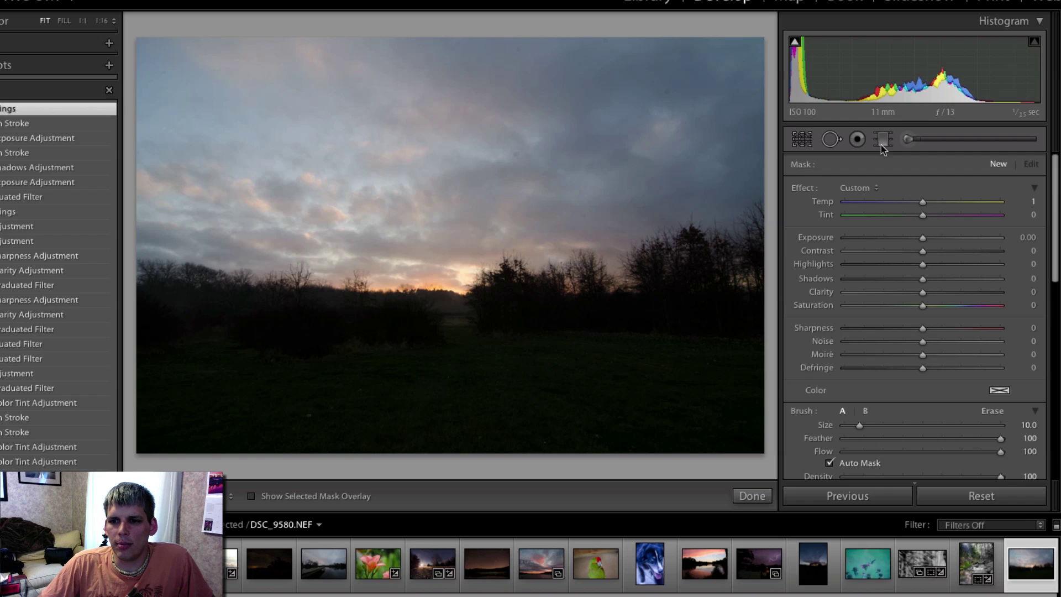
Add a graduated filter rising from the dark field into the sky, with exposure 2.36 and shadows 35.
left_click(884, 140)
left_click(883, 141)
left_click(885, 140)
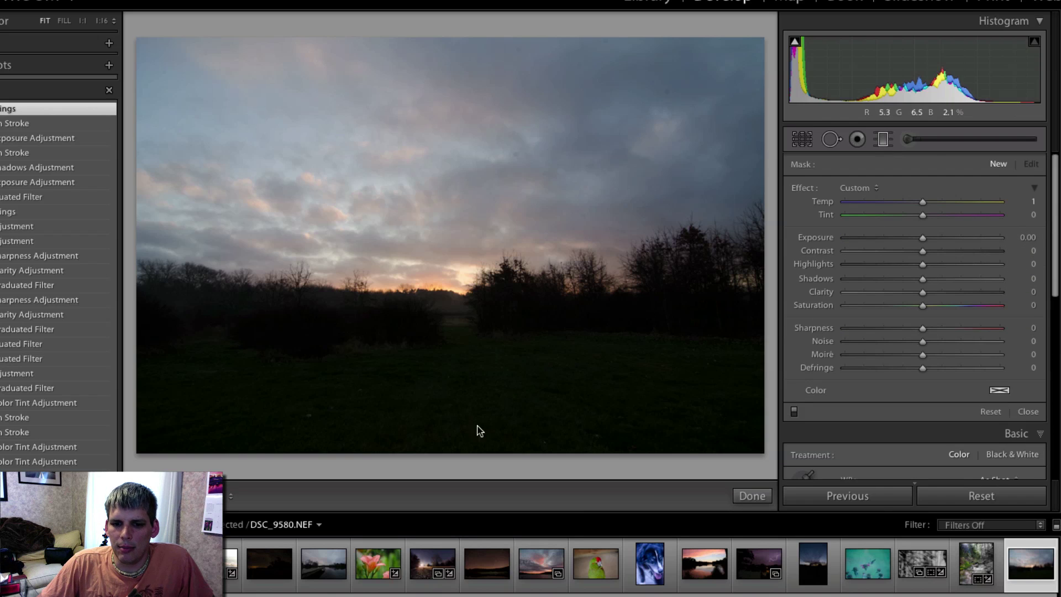
left_click_drag(479, 434, 461, 133)
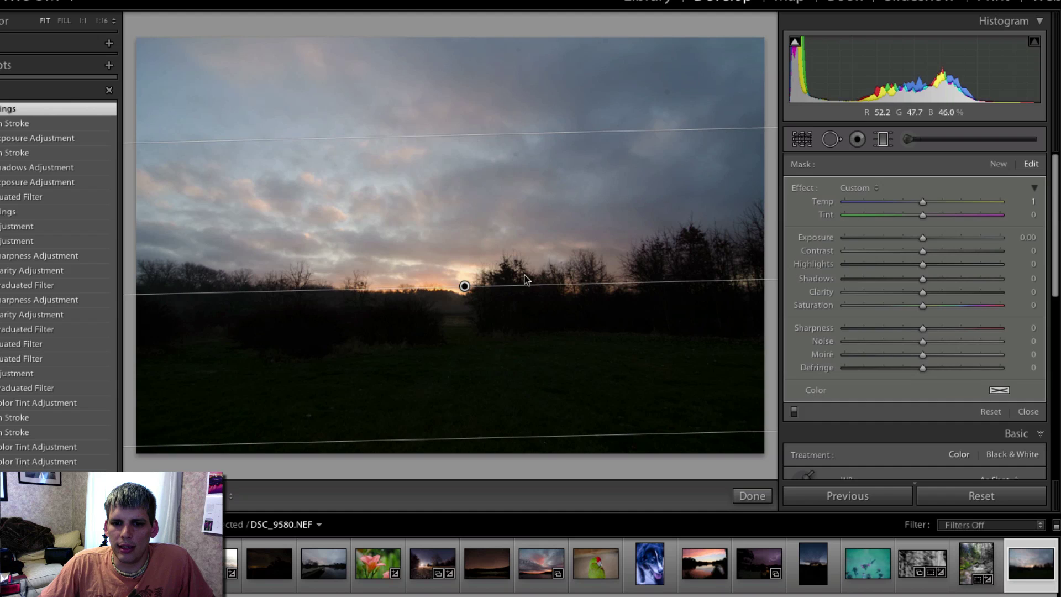
left_click_drag(923, 238, 969, 238)
left_click_drag(923, 278, 949, 287)
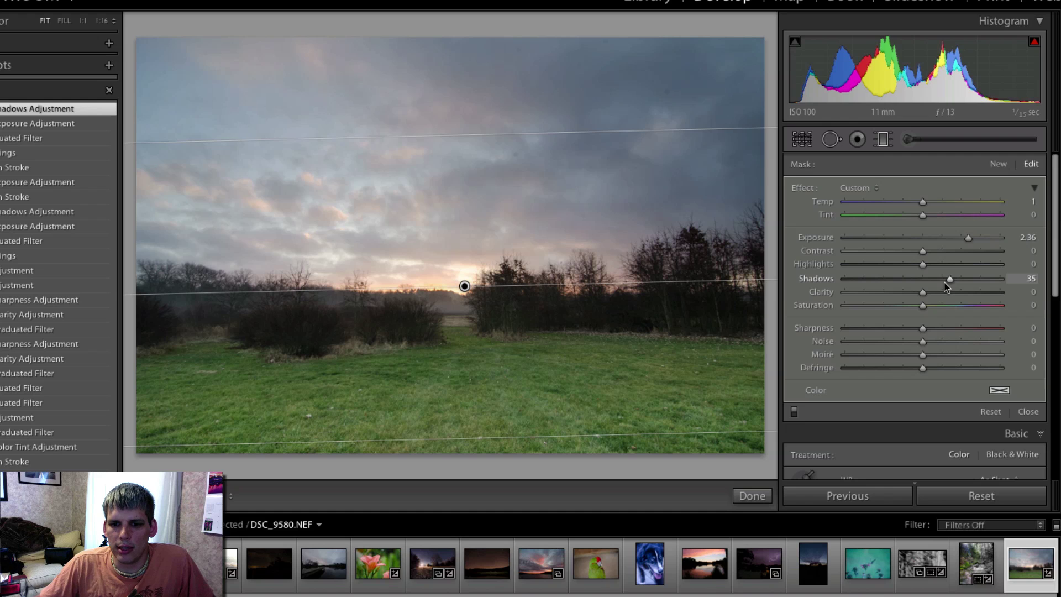
Paint the bushes and tree line with a size 12 adjustment brush and set its exposure to 1.73.
left_click(907, 139)
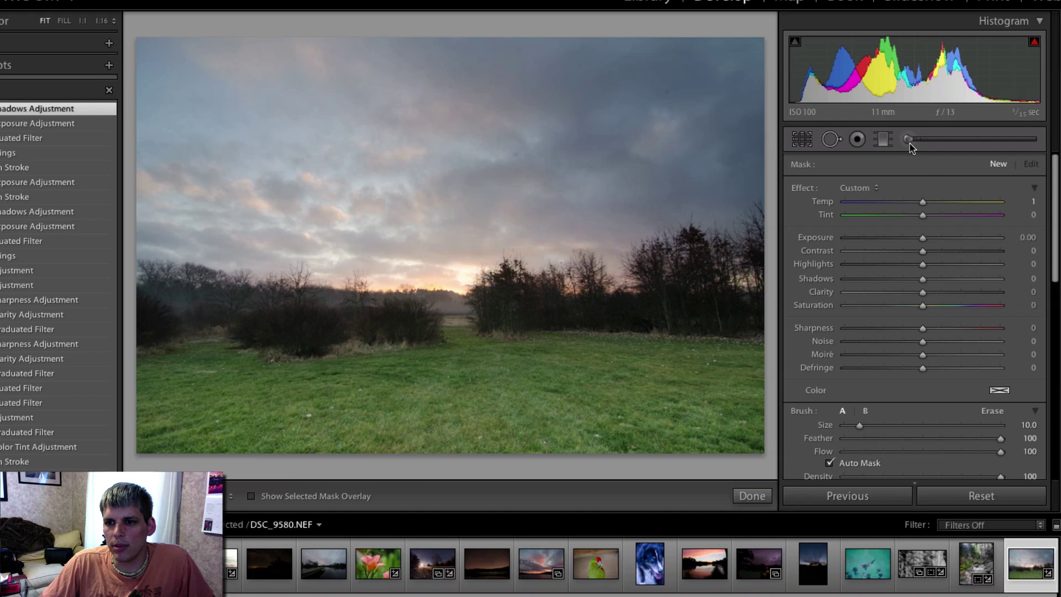
scroll(152, 334, "up", 2)
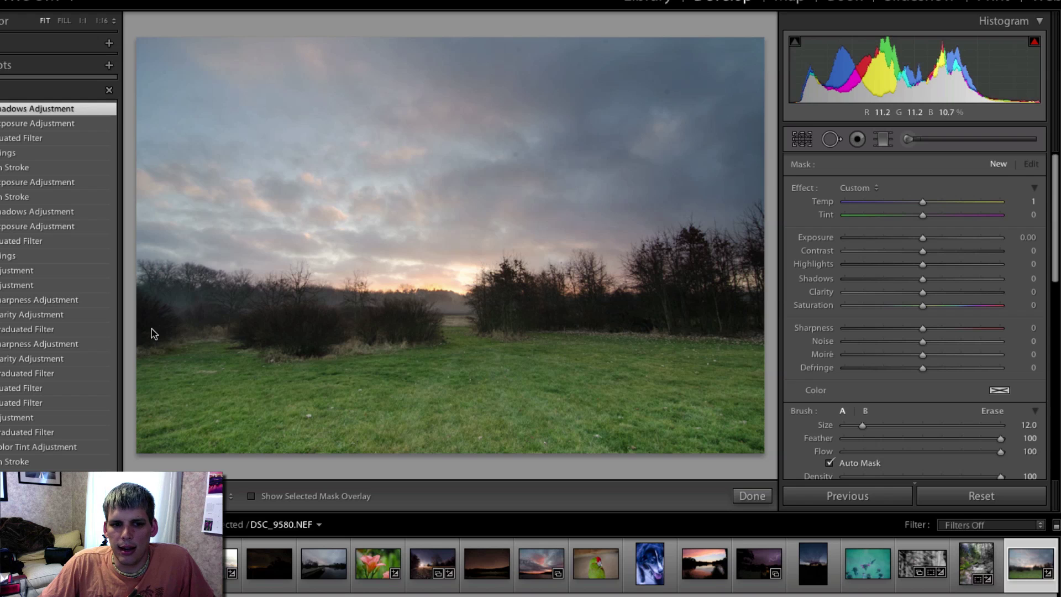
left_click_drag(151, 328, 256, 320)
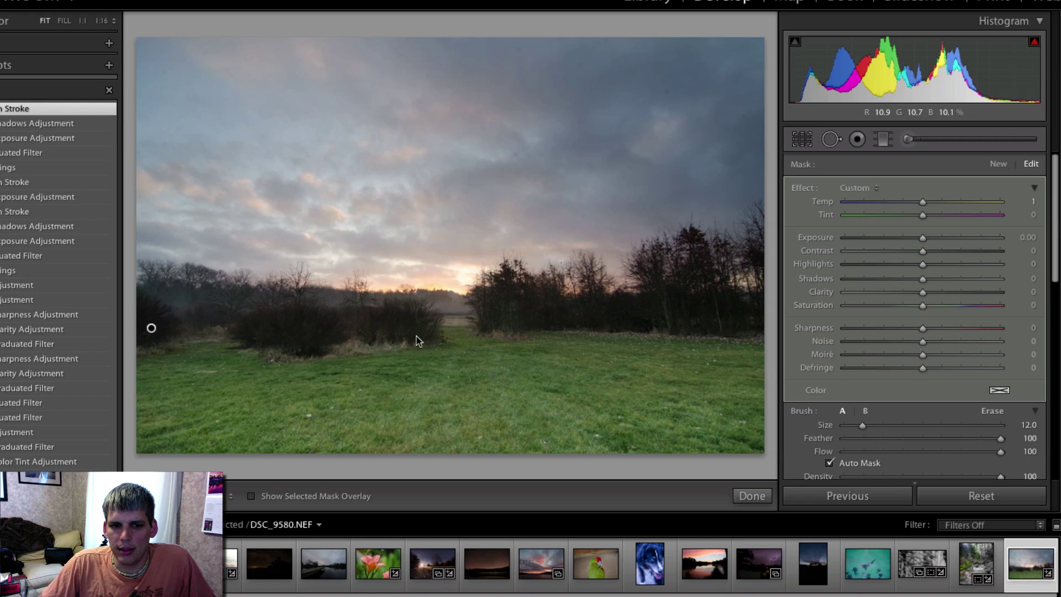
left_click_drag(954, 238, 956, 238)
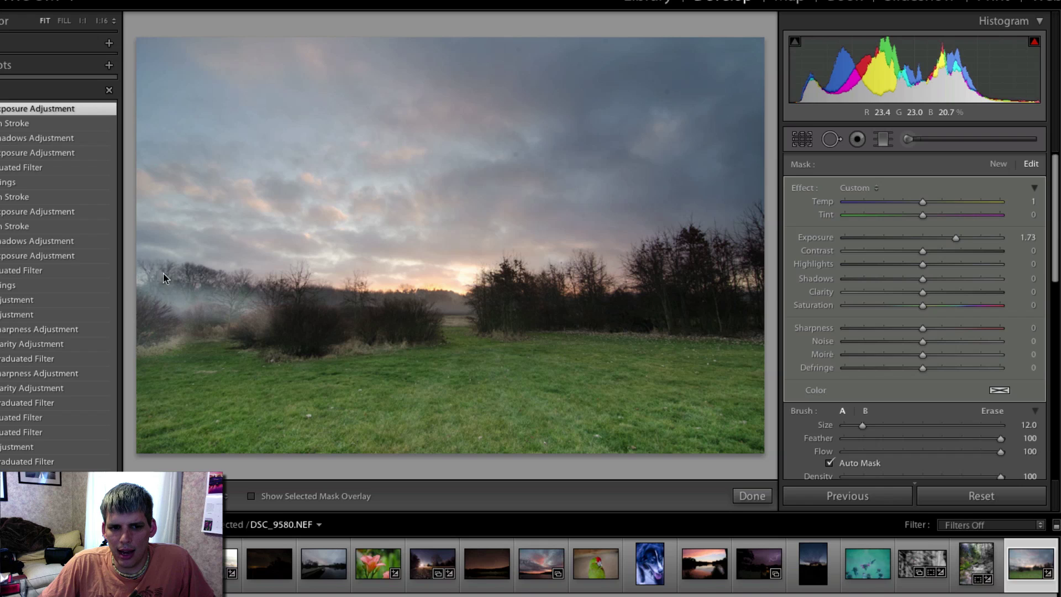
mouse_move(163, 273)
left_mouse_down()
mouse_move(339, 304)
mouse_move(263, 336)
mouse_move(300, 345)
mouse_move(218, 327)
mouse_move(351, 338)
mouse_move(418, 329)
mouse_move(409, 313)
mouse_move(357, 309)
mouse_move(358, 298)
mouse_move(362, 320)
mouse_move(461, 300)
mouse_move(534, 305)
mouse_move(485, 314)
mouse_move(520, 320)
mouse_move(498, 276)
mouse_move(508, 268)
mouse_move(550, 298)
mouse_move(553, 317)
mouse_move(602, 276)
mouse_move(603, 319)
mouse_move(765, 324)
mouse_move(647, 302)
mouse_move(609, 309)
mouse_move(653, 305)
mouse_move(653, 254)
mouse_move(696, 241)
mouse_move(688, 236)
mouse_move(687, 280)
mouse_move(746, 255)
mouse_move(746, 276)
mouse_move(757, 237)
mouse_move(759, 295)
mouse_move(708, 255)
left_mouse_up()
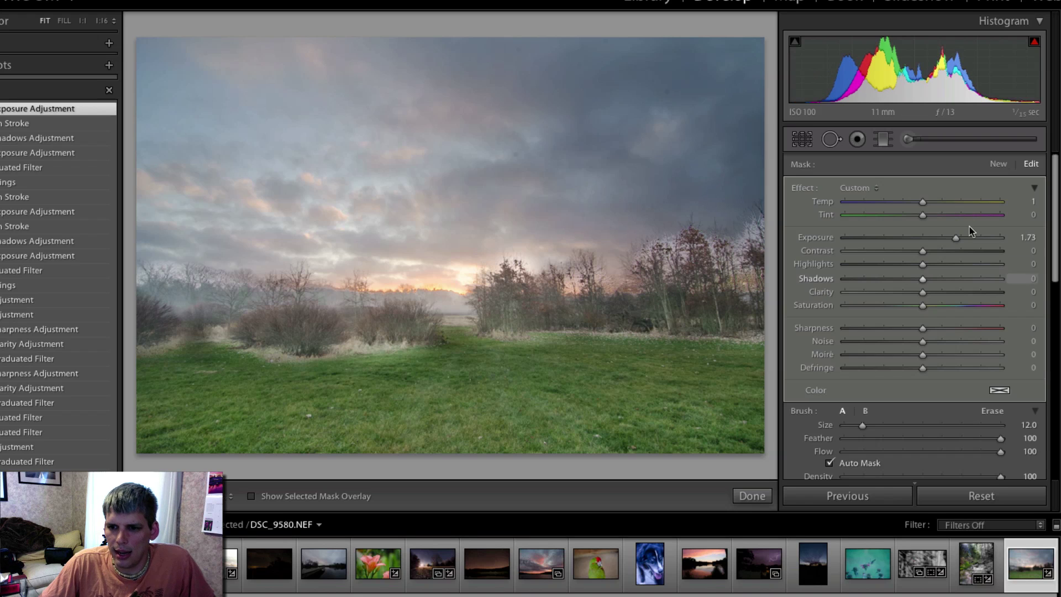
Erase the brush mask's spill on the grass and around the right-hand trees, reducing the eraser size to 5.
key("alt")
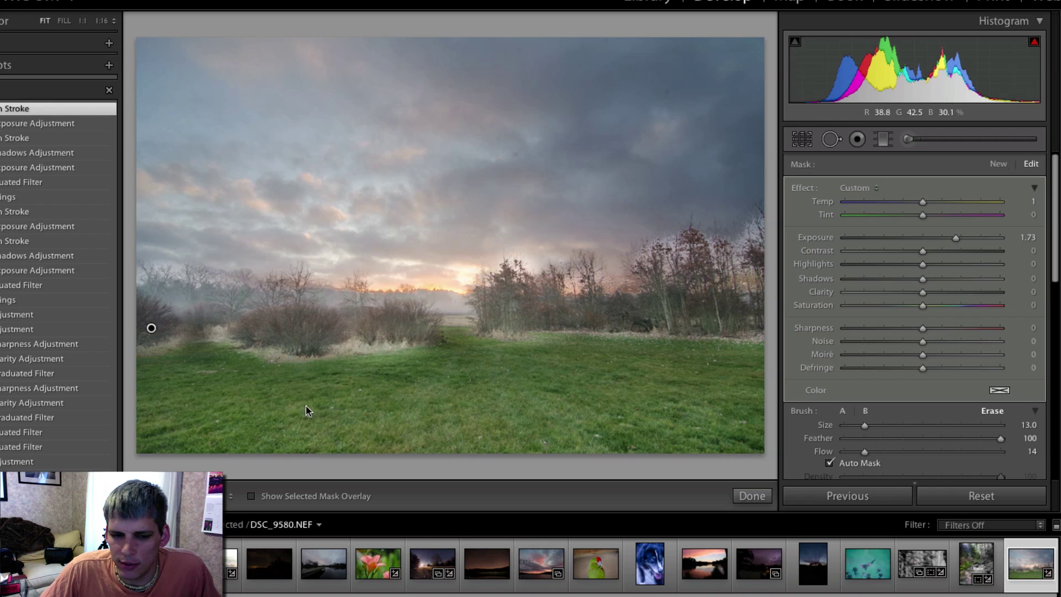
scroll(157, 373, "down", 8)
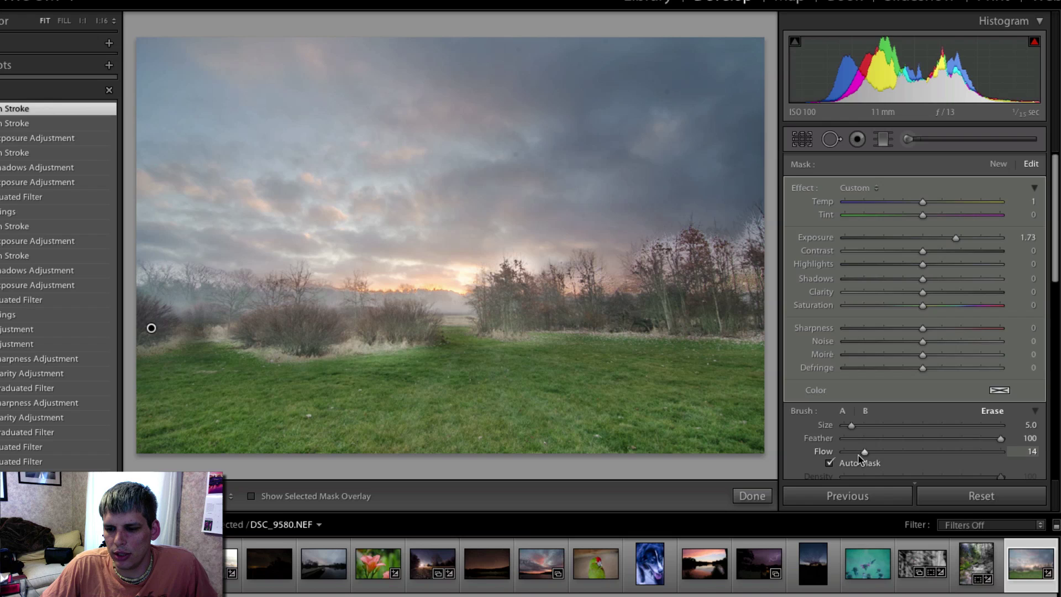
scroll(860, 459, "down", 3)
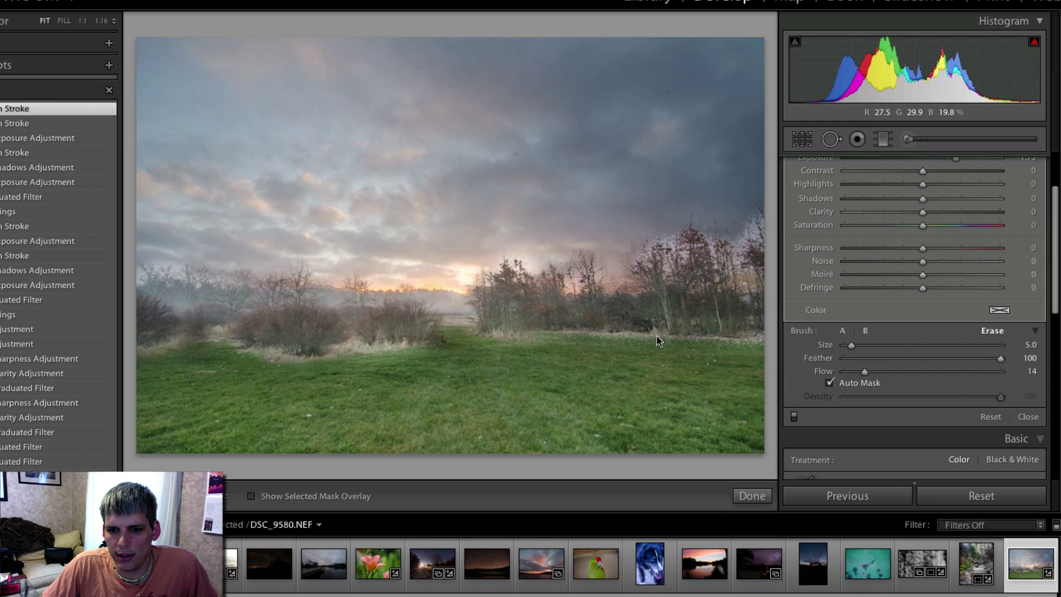
mouse_move(771, 337)
left_mouse_down()
mouse_move(749, 225)
mouse_move(742, 244)
left_mouse_up()
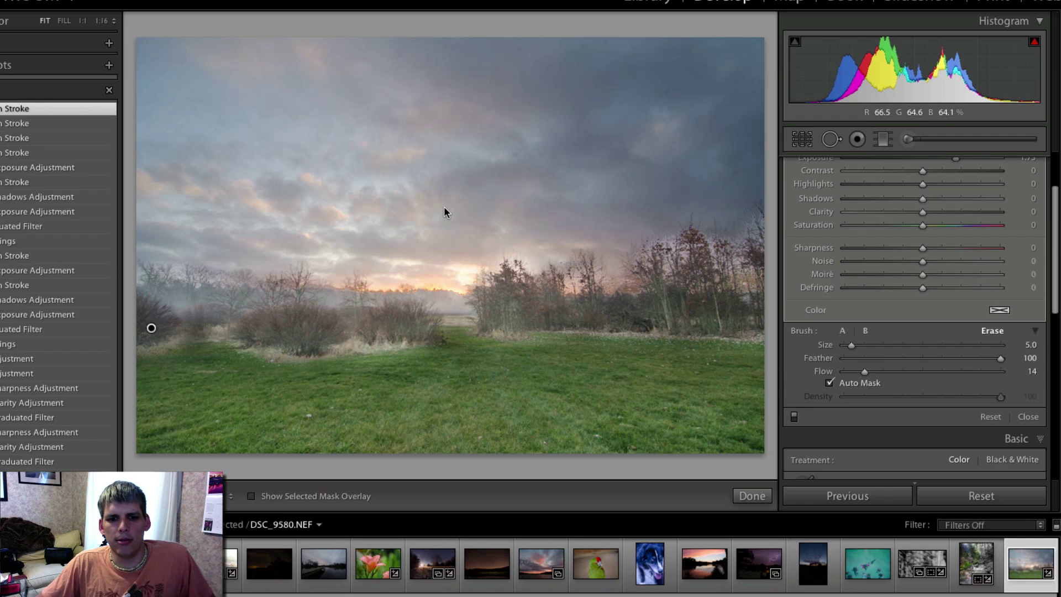
Set the tree line brush adjustment to exposure 0.64 and shadows 30.
scroll(575, 313, "up", 7)
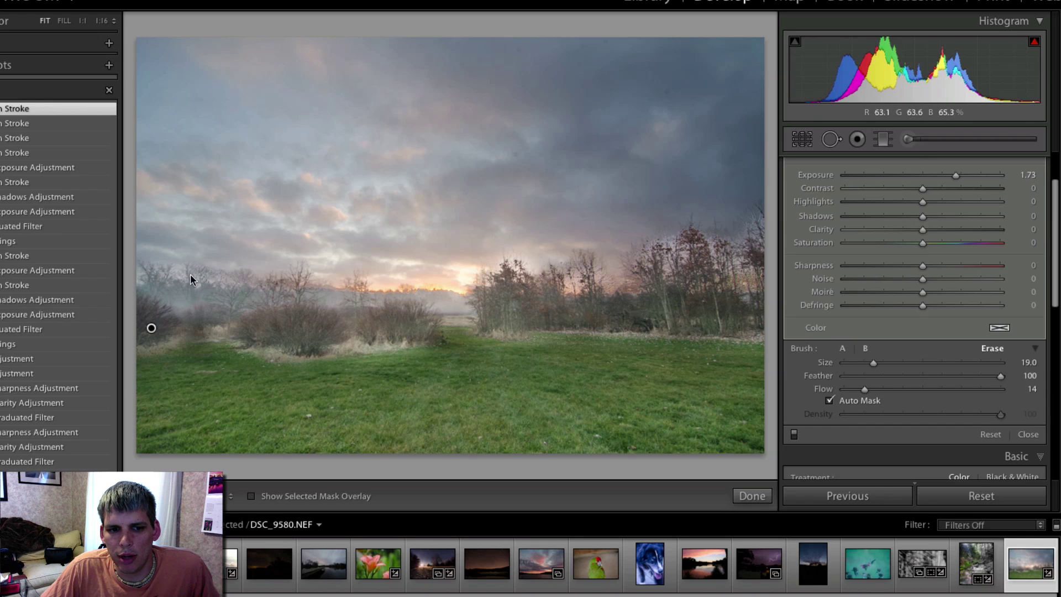
left_click_drag(955, 176, 947, 175)
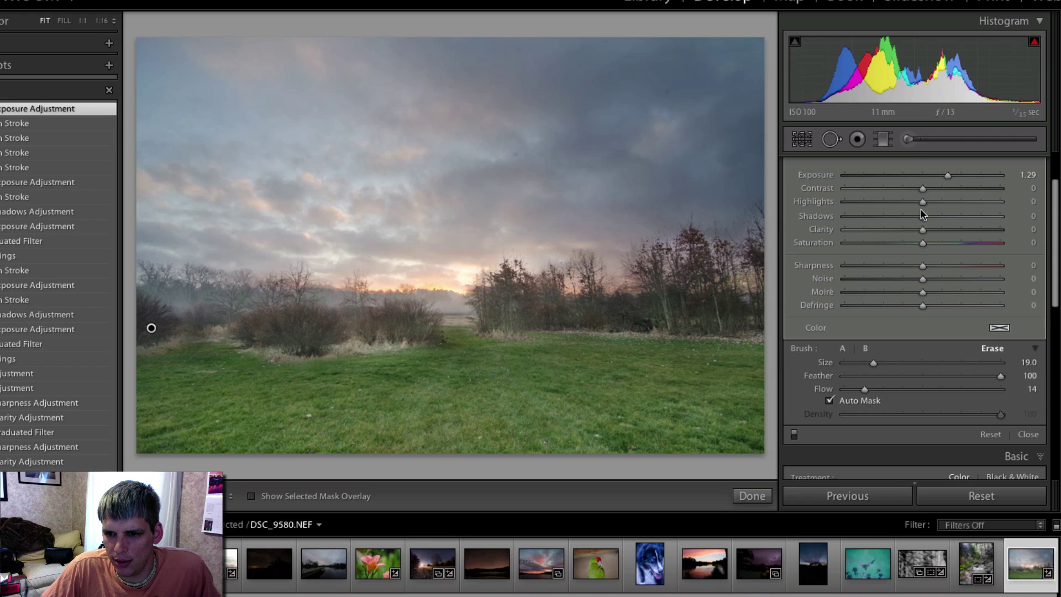
left_click_drag(923, 216, 940, 216)
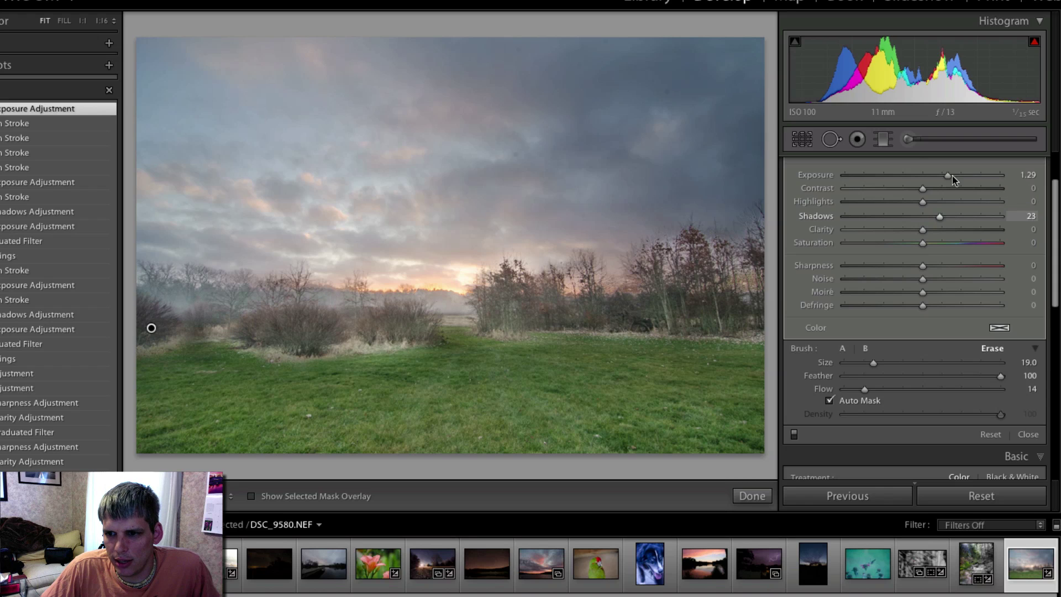
left_click_drag(947, 176, 934, 178)
left_click_drag(939, 216, 945, 219)
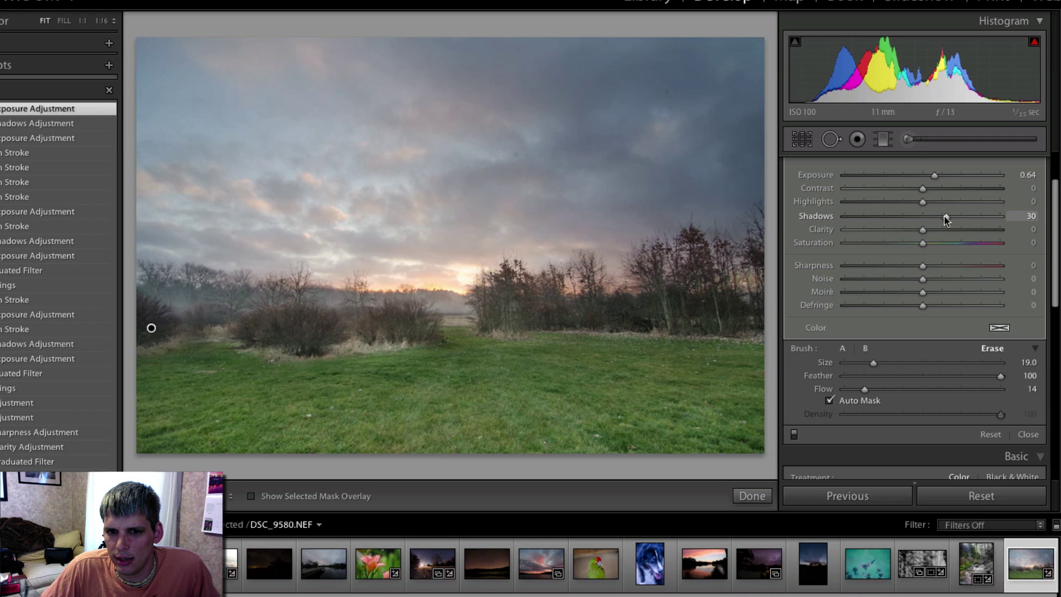
Erase part of the brush mask around the left-hand trees with a size 16 eraser, and compare before and after.
scroll(326, 354, "down", 3)
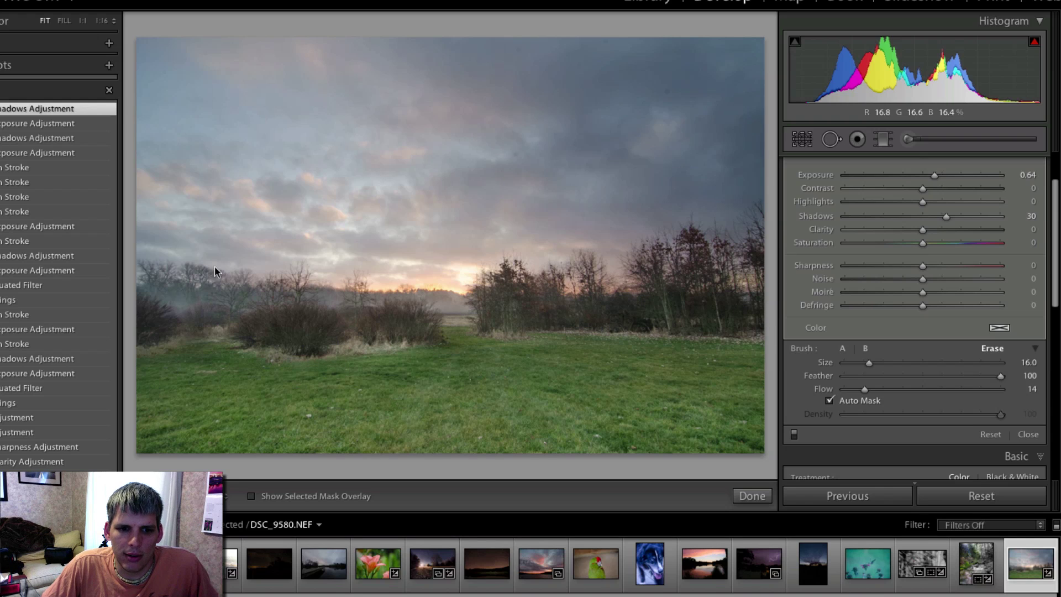
left_click_drag(139, 289, 151, 328)
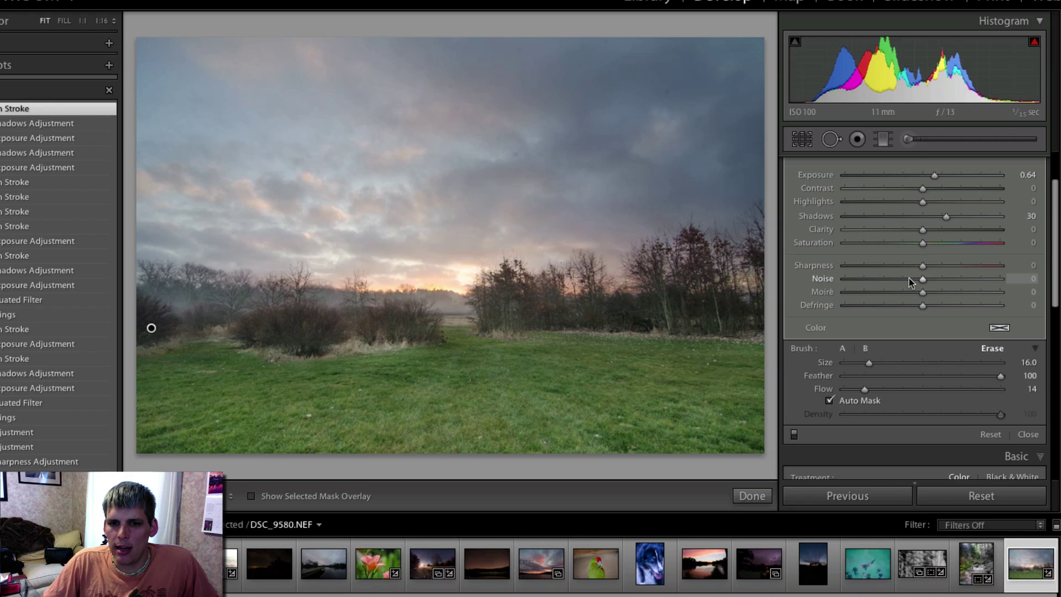
key("backslash")
key("backslash")
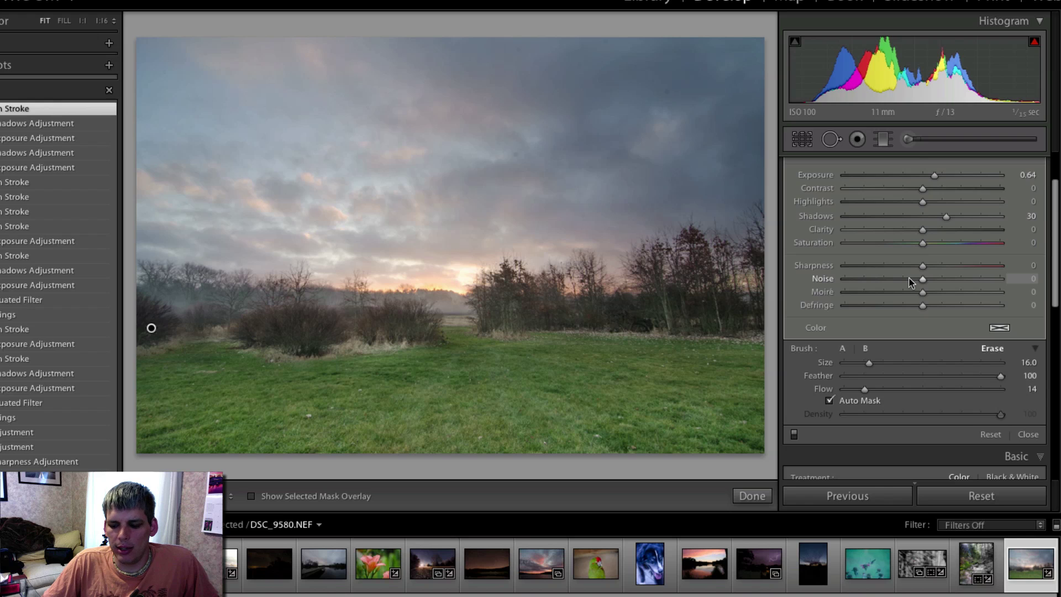
key("backslash")
key("backslash")
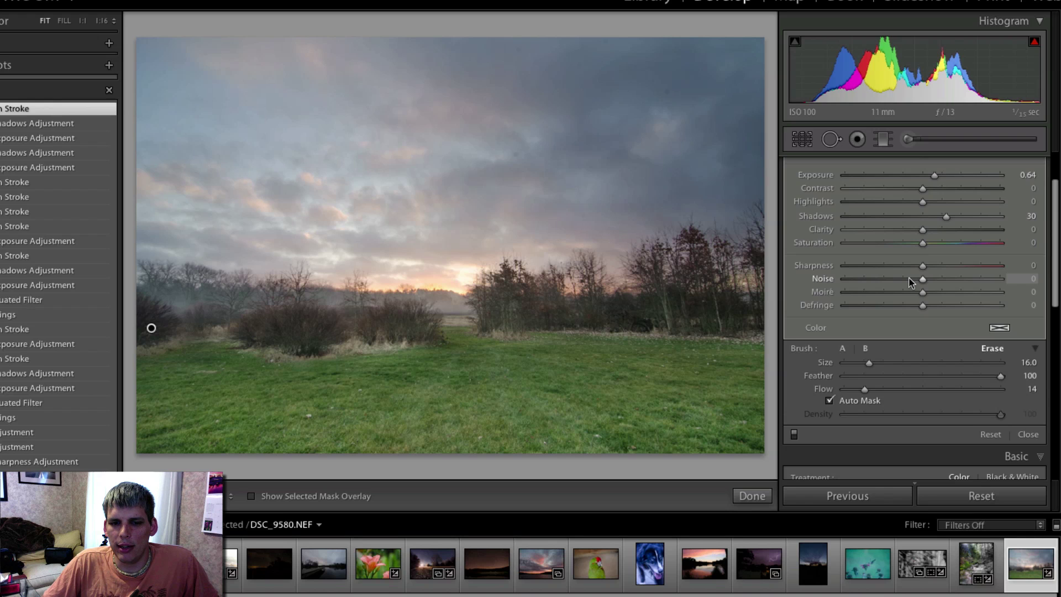
Set the photo's basic tone to exposure −0.25, contrast +41, highlights −21 and shadows +18.
scroll(1020, 221, "down", 3)
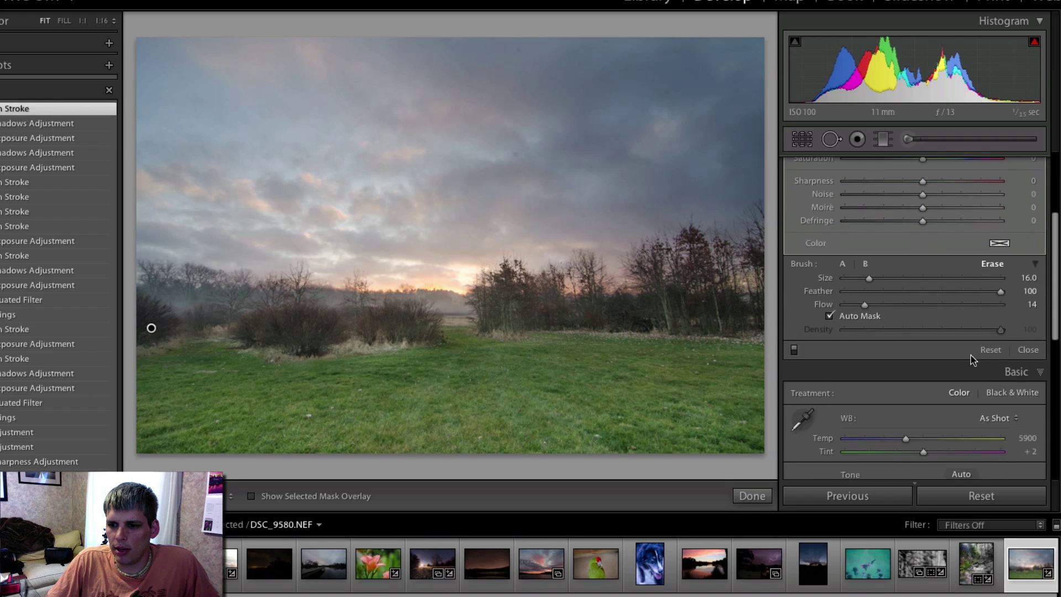
left_click(1014, 378)
left_click(1014, 377)
scroll(941, 310, "down", 8)
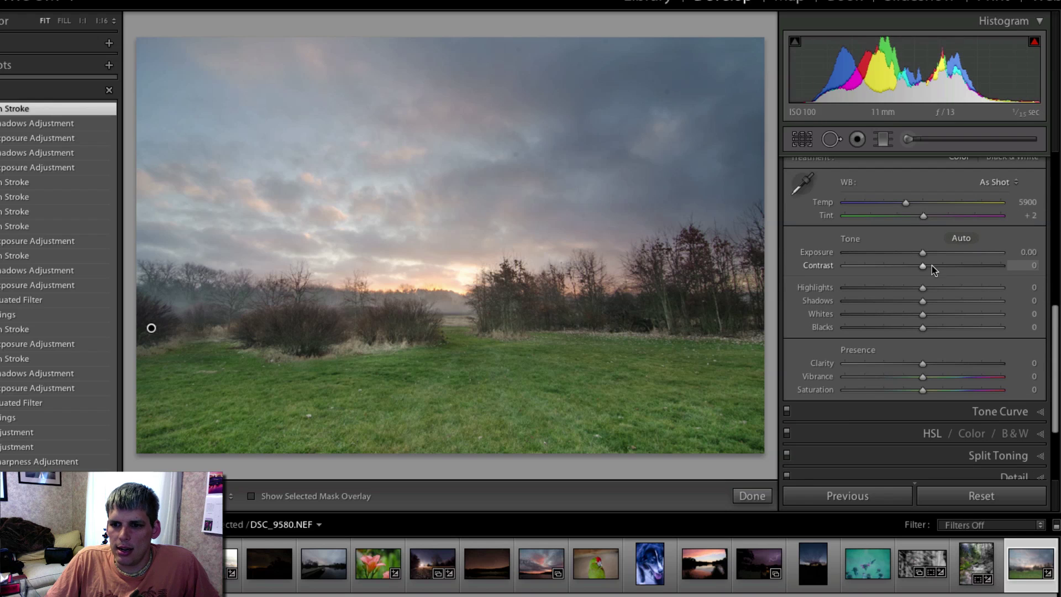
left_click_drag(922, 252, 954, 266)
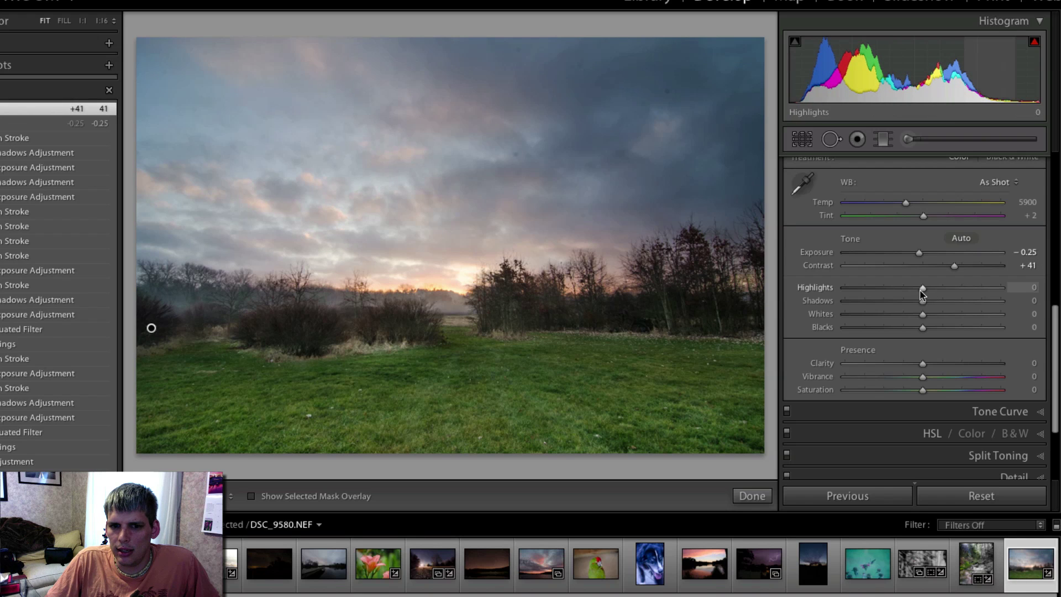
left_click_drag(923, 289, 939, 305)
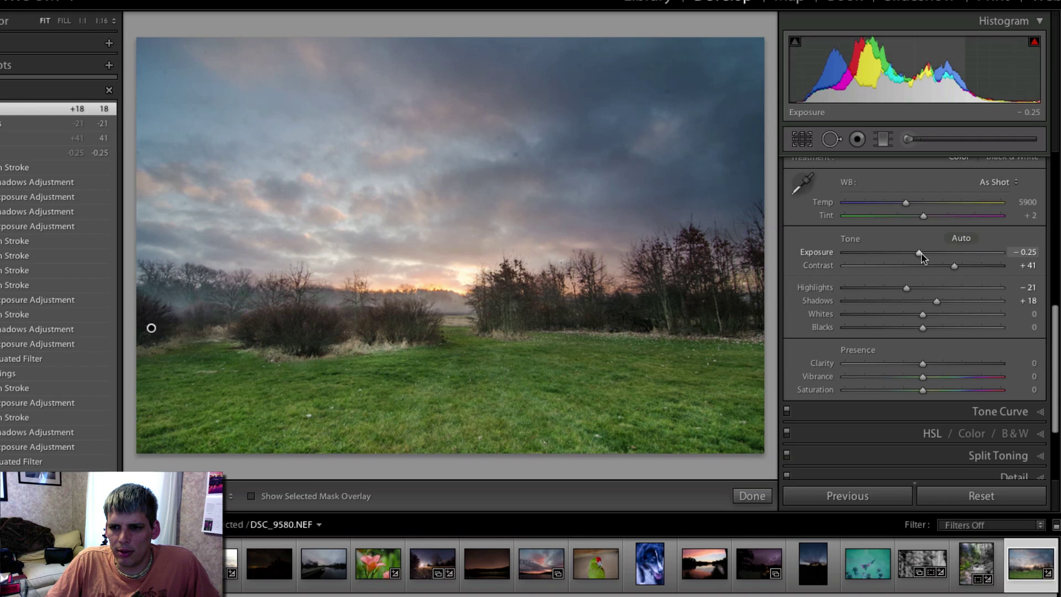
Set the photo's overall exposure to +0.10 and blacks to +9, with clarity +11 and vibrance +12.
left_click_drag(921, 258, 928, 262)
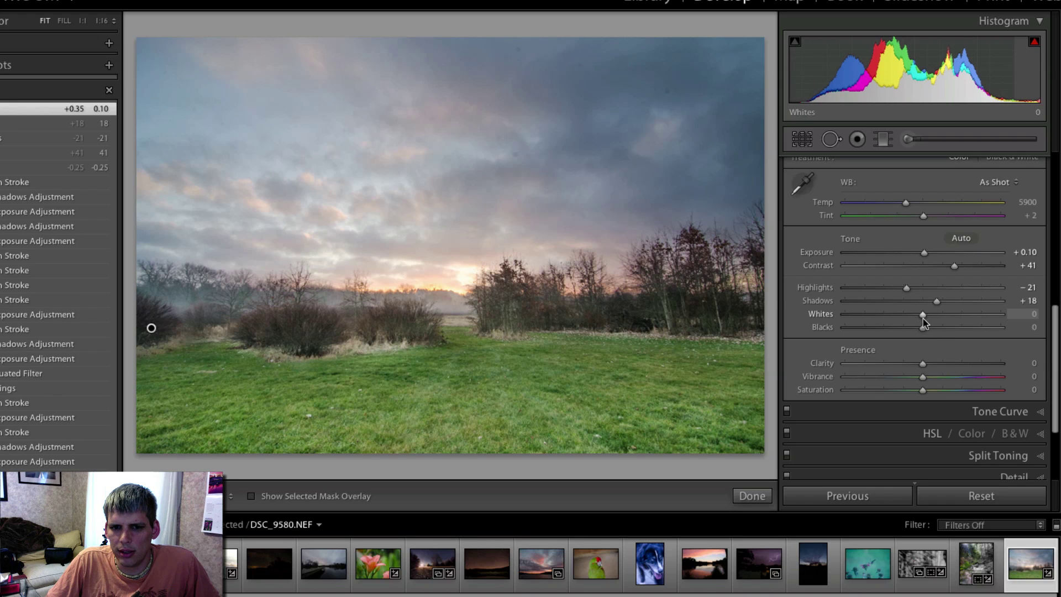
left_click_drag(923, 327, 930, 330)
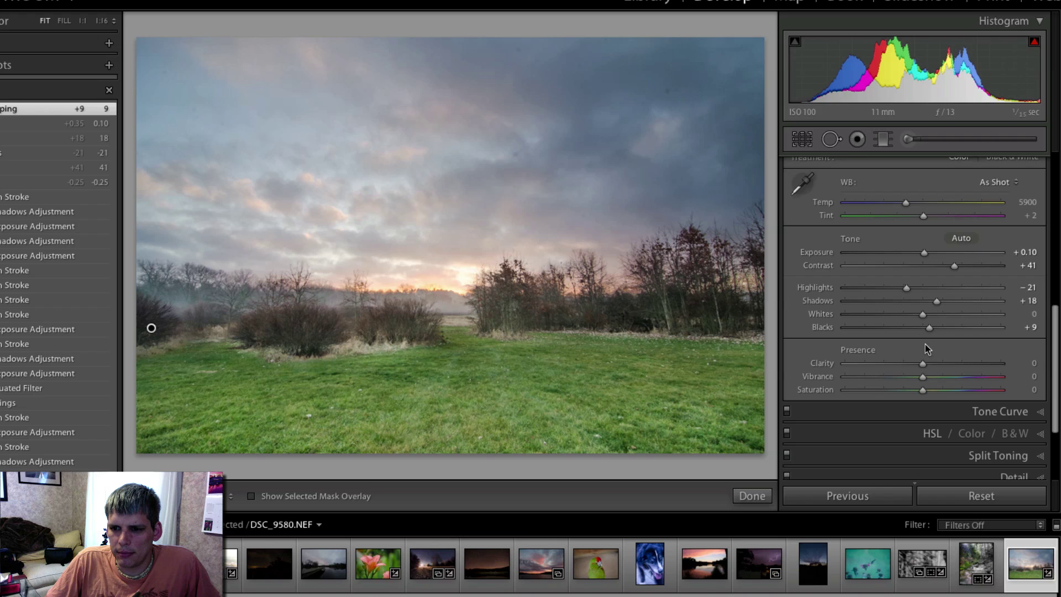
left_click_drag(923, 364, 932, 376)
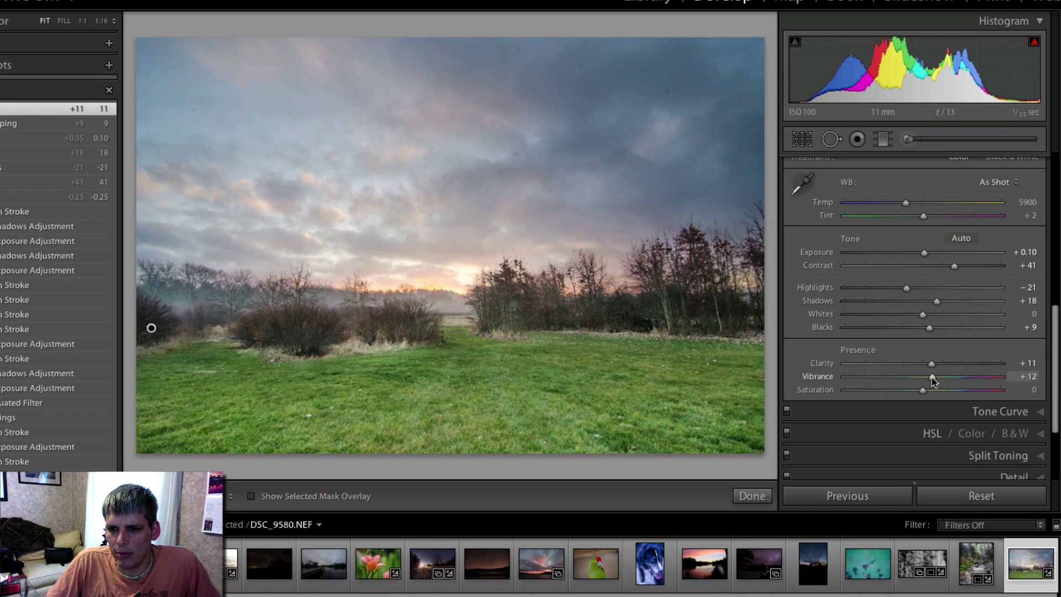
Reduce the green saturation to −24 in the HSL adjustments.
scroll(924, 392, "down", 3)
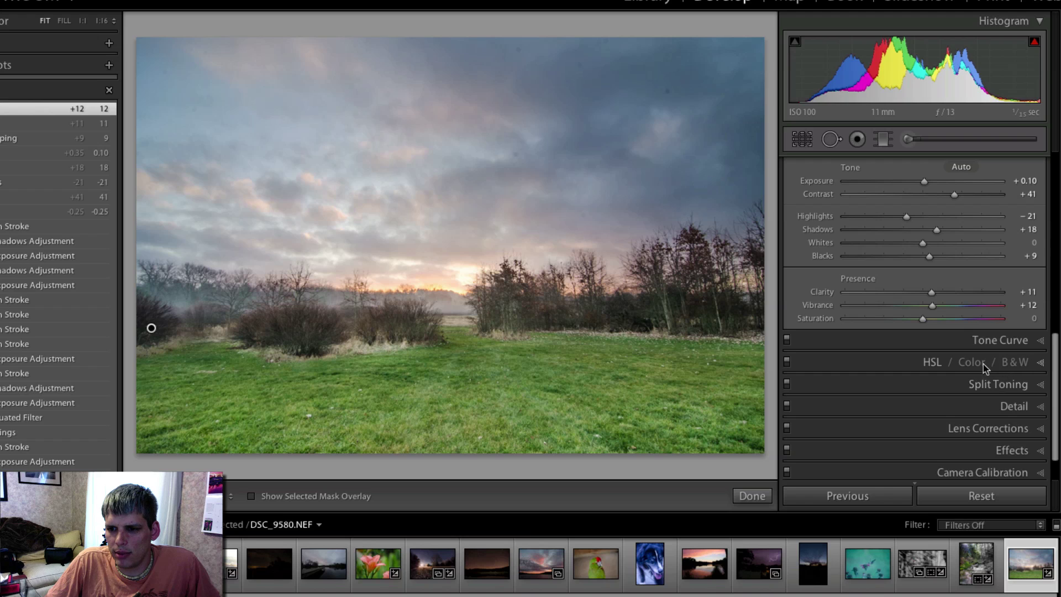
left_click(930, 367)
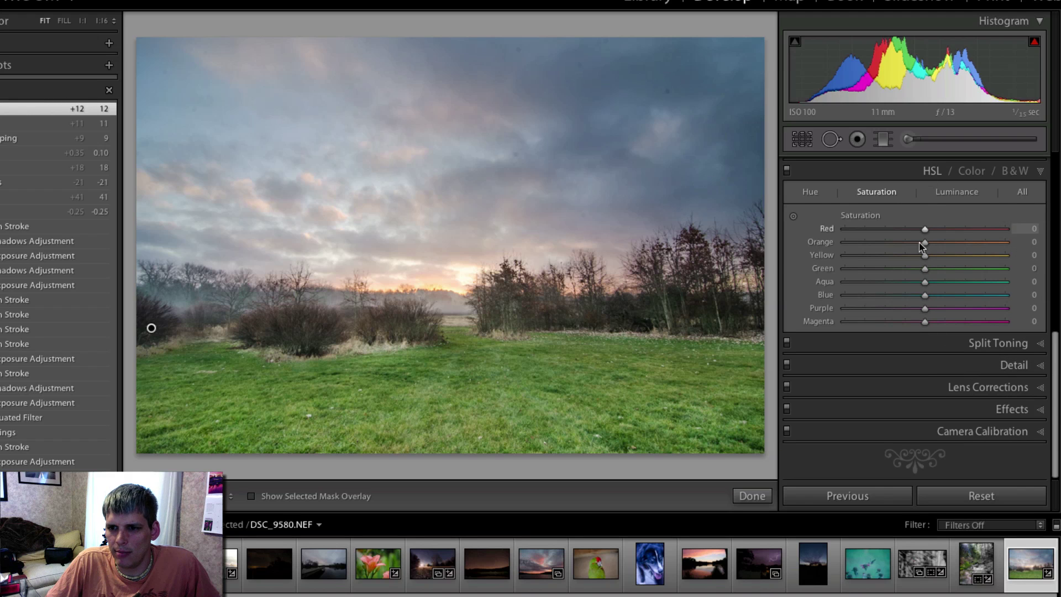
left_click_drag(925, 270, 907, 278)
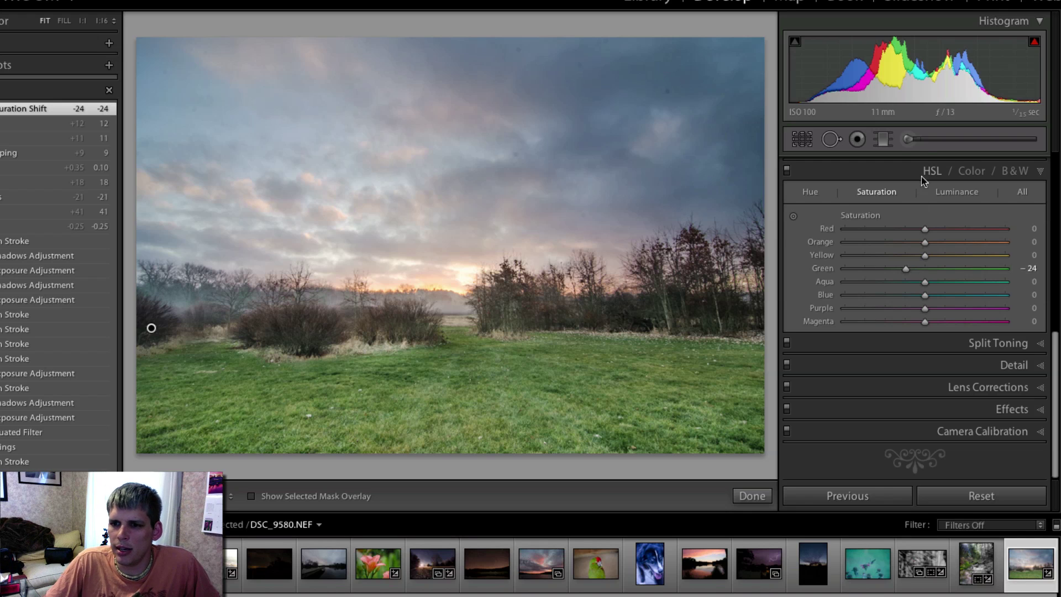
Compare the edited photo with its original version using the before/after view.
scroll(918, 166, "up", 10)
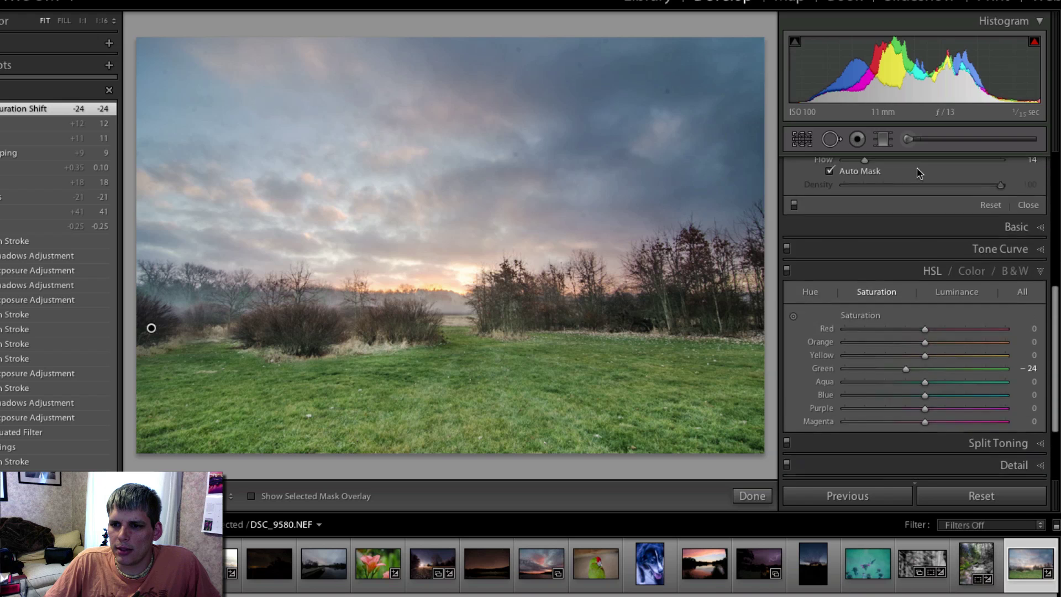
scroll(920, 165, "up", 2)
key("backslash")
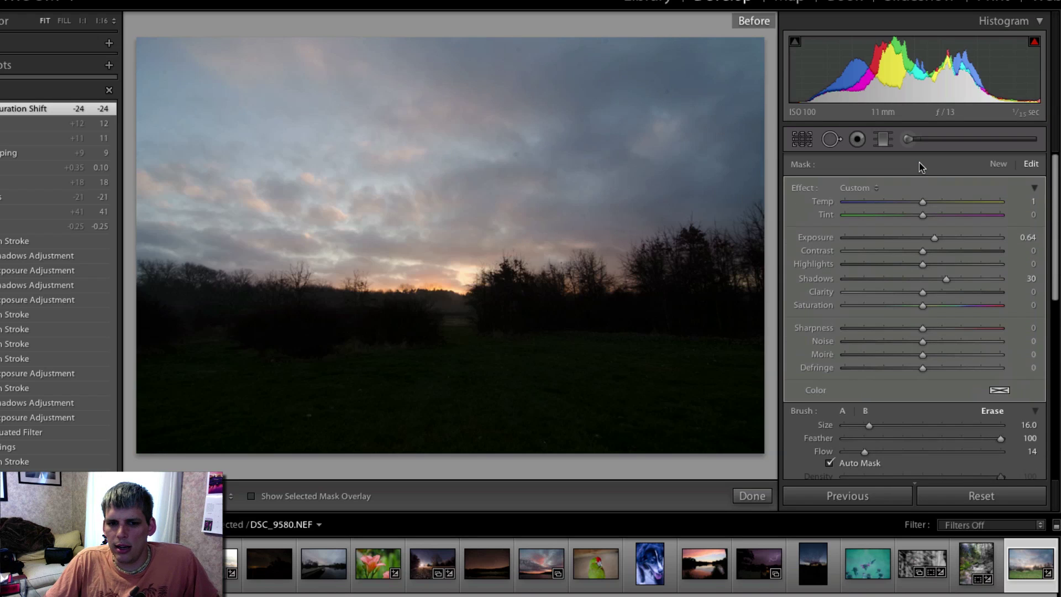
key("backslash")
key("backslash")
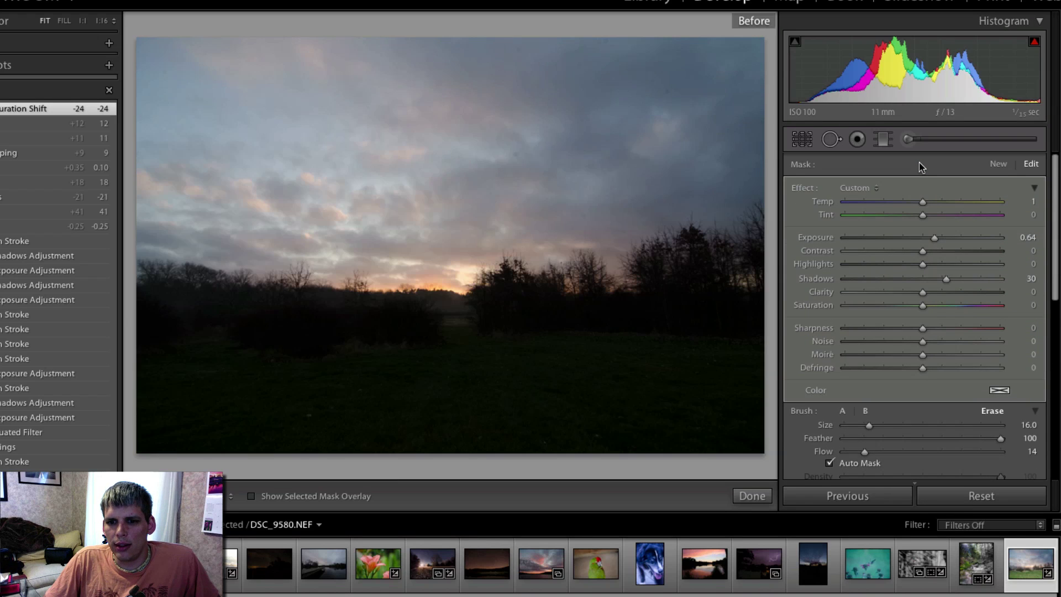
key("backslash")
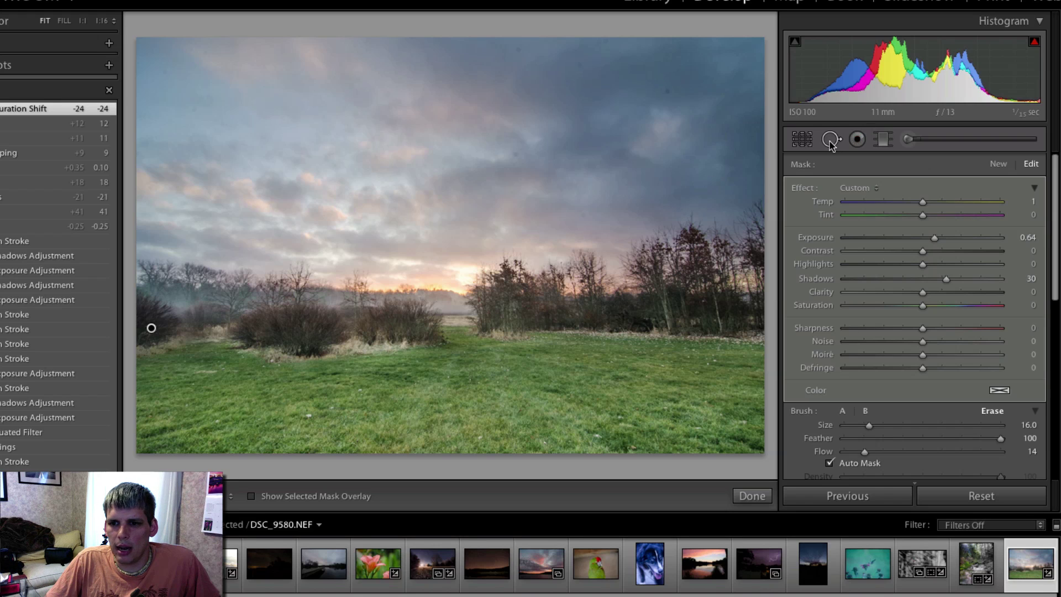
Add a new graduated filter over the sky down to the horizon, shifting it up slightly and tilting it to rise toward the right.
left_click(883, 145)
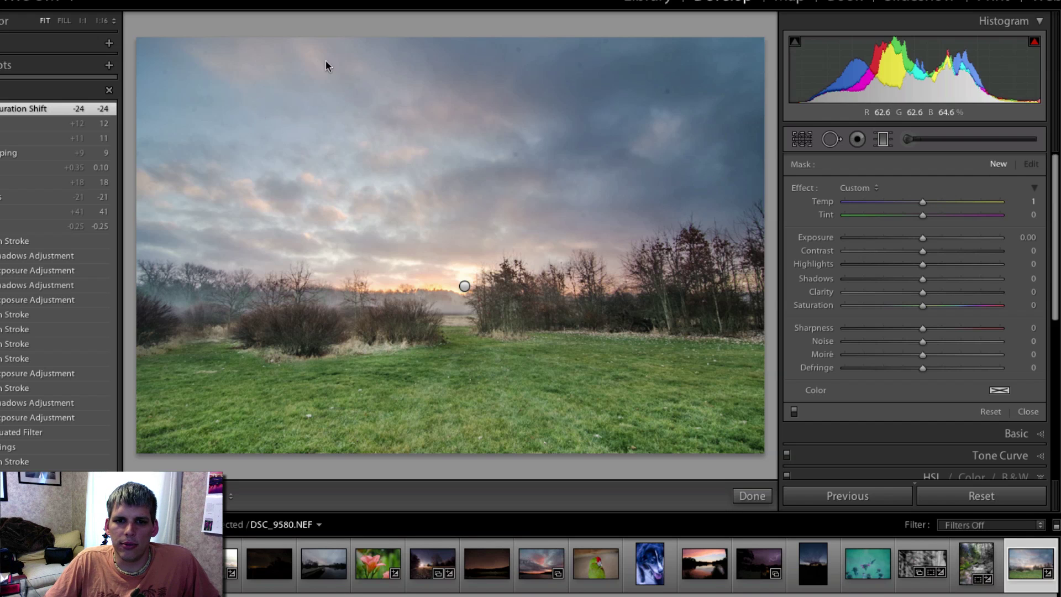
left_click_drag(449, 84, 462, 512)
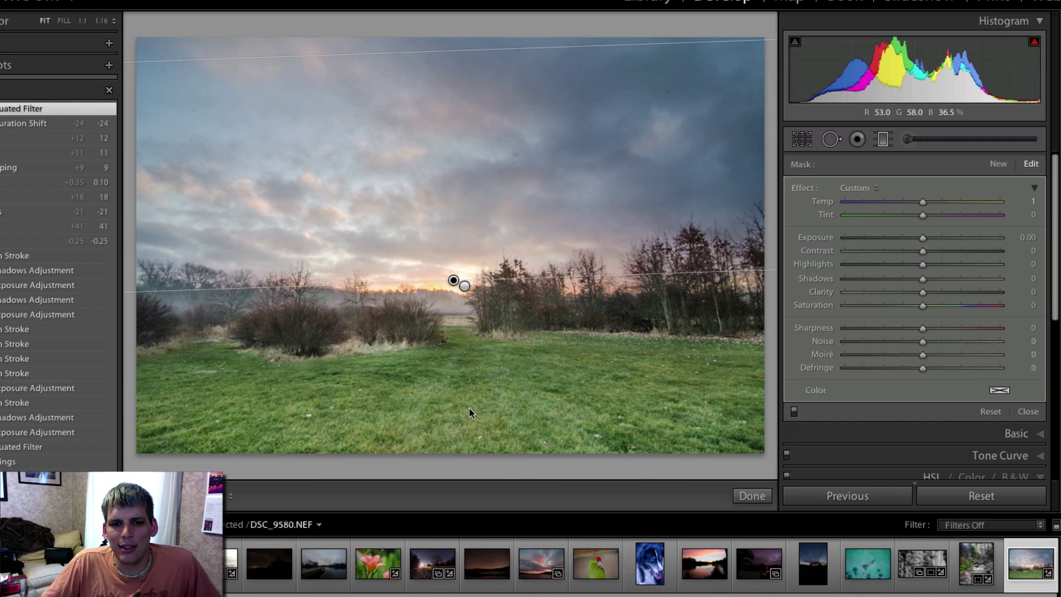
left_click_drag(457, 282, 459, 260)
left_click_drag(524, 254, 527, 251)
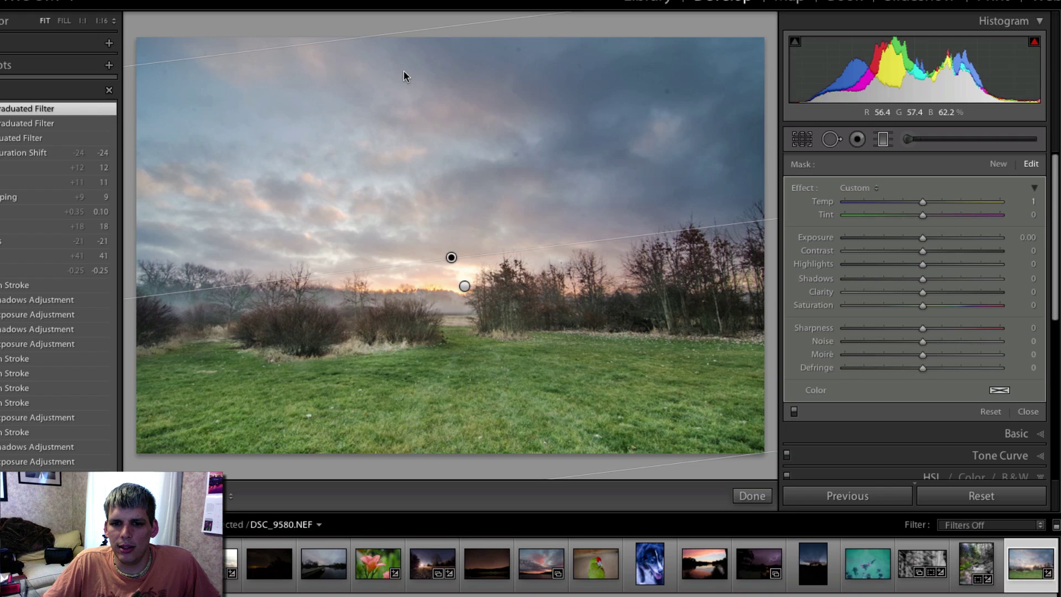
Set the sky filter's temperature to 8 and tint to 77, moving it toward the sun and rotating it closer to level.
left_click_drag(922, 192, 896, 211)
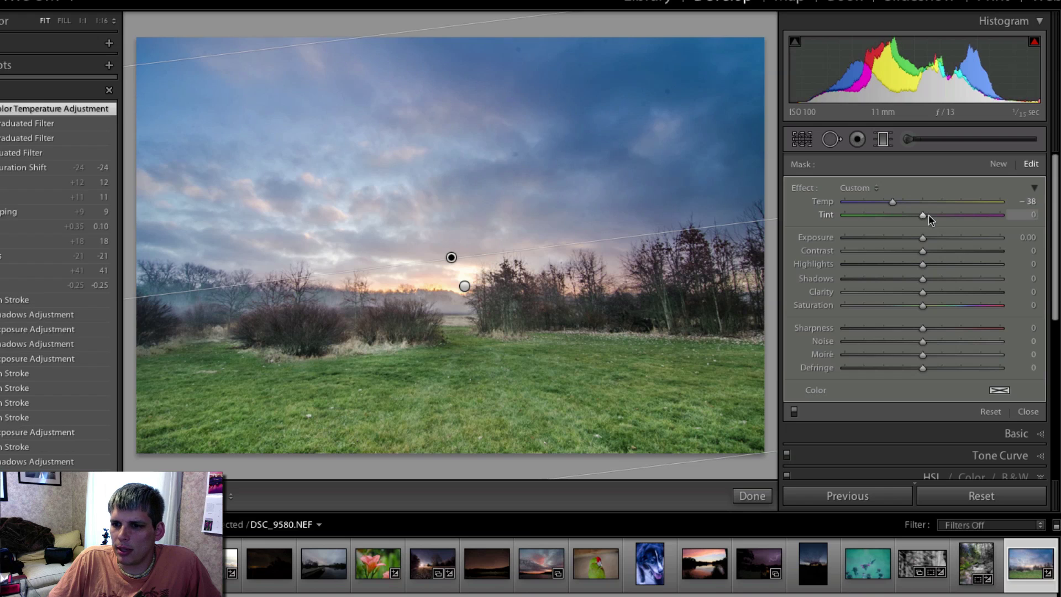
left_click_drag(982, 220, 1000, 220)
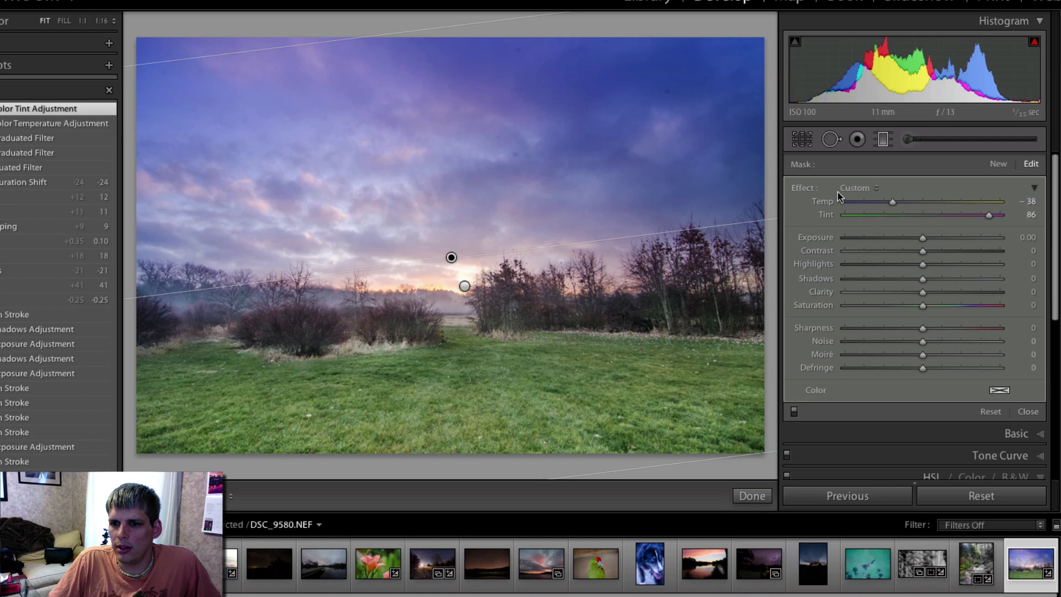
left_click_drag(894, 203, 921, 203)
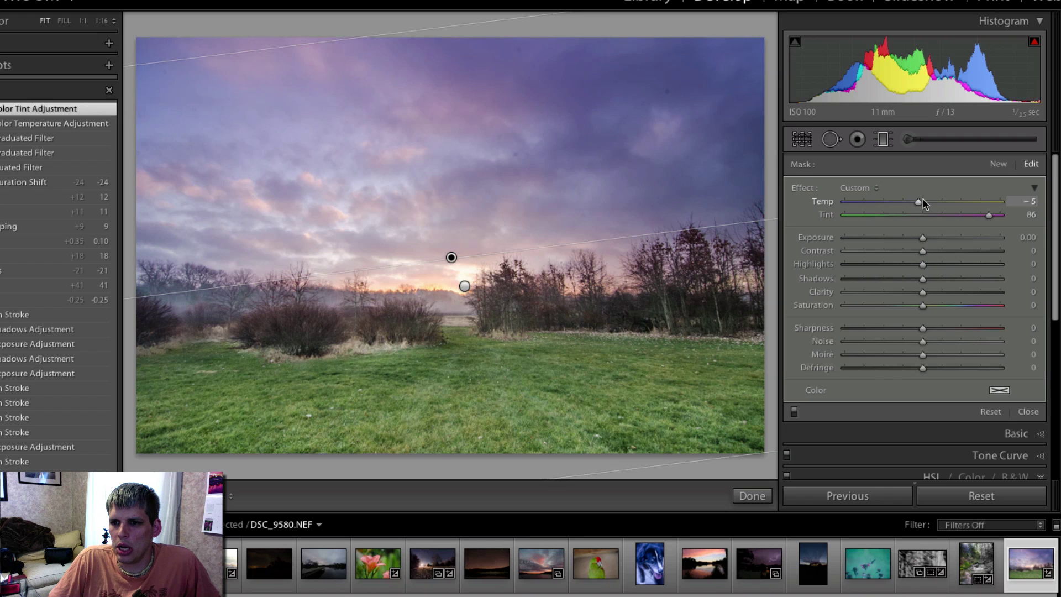
left_click_drag(452, 258, 466, 272)
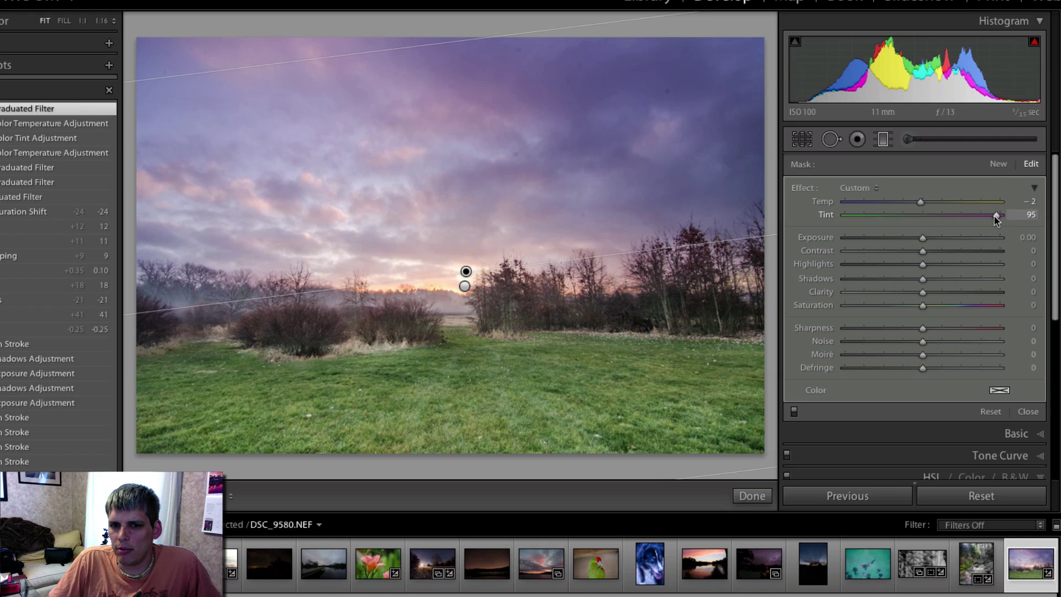
left_click_drag(995, 216, 930, 202)
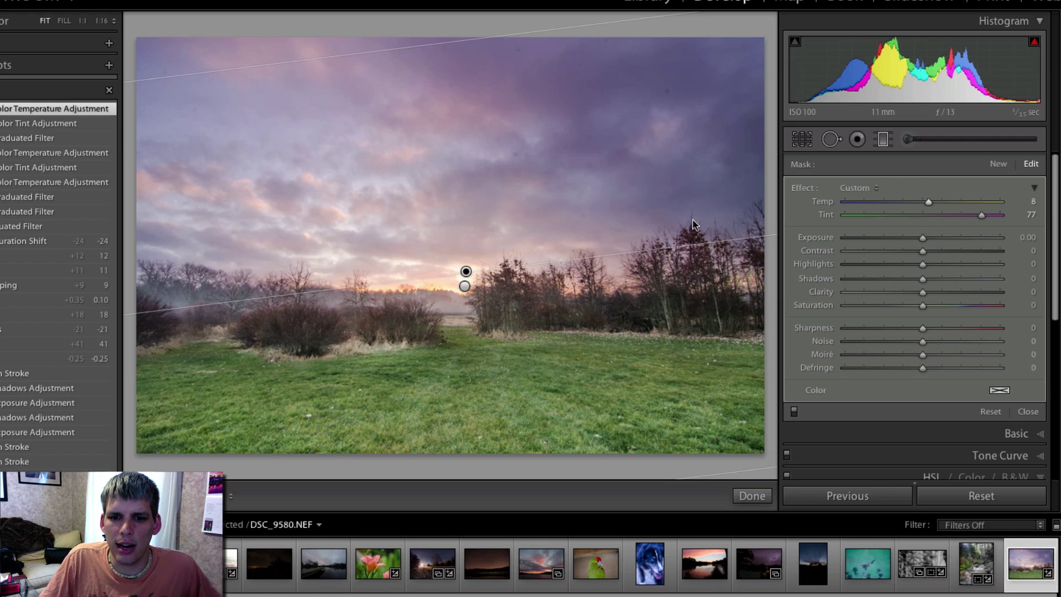
left_click_drag(632, 257, 634, 263)
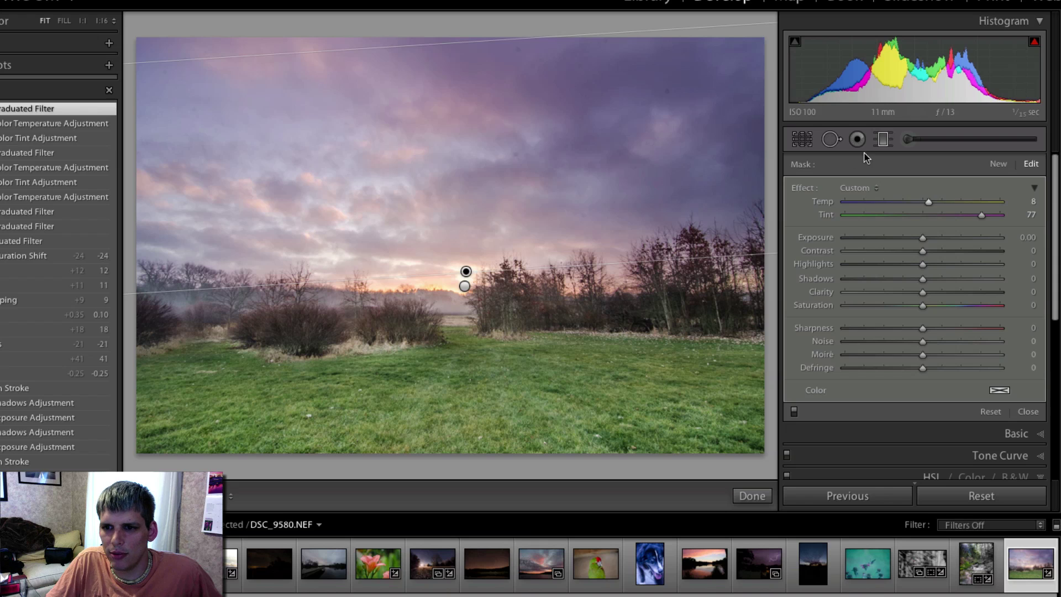
Clone out the three dust spots in the upper sky with Spot Removal at size 76.
left_click(831, 139)
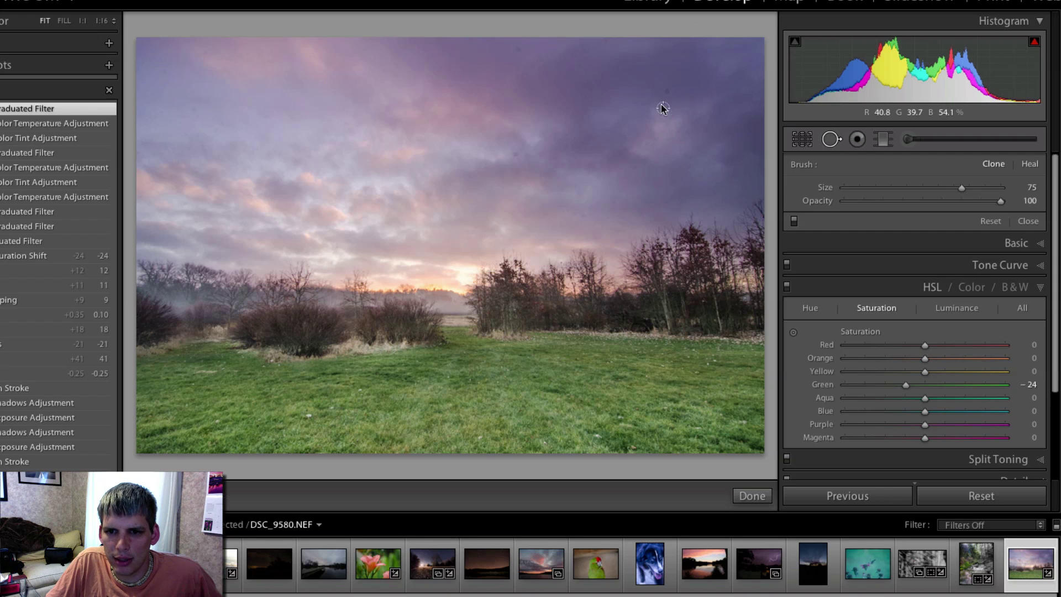
left_click(666, 92)
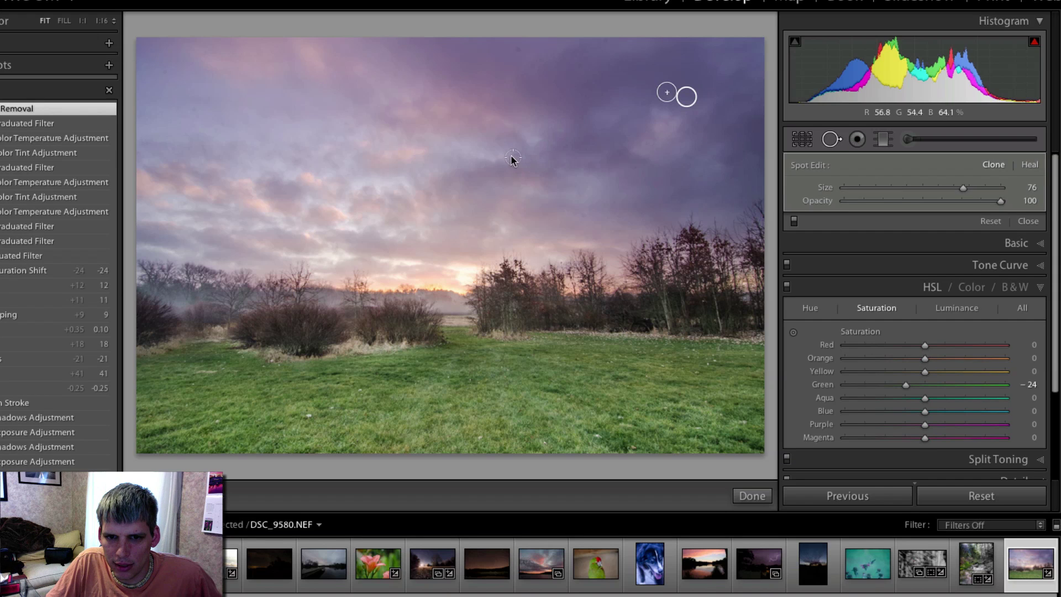
left_click(492, 156)
left_click(523, 53)
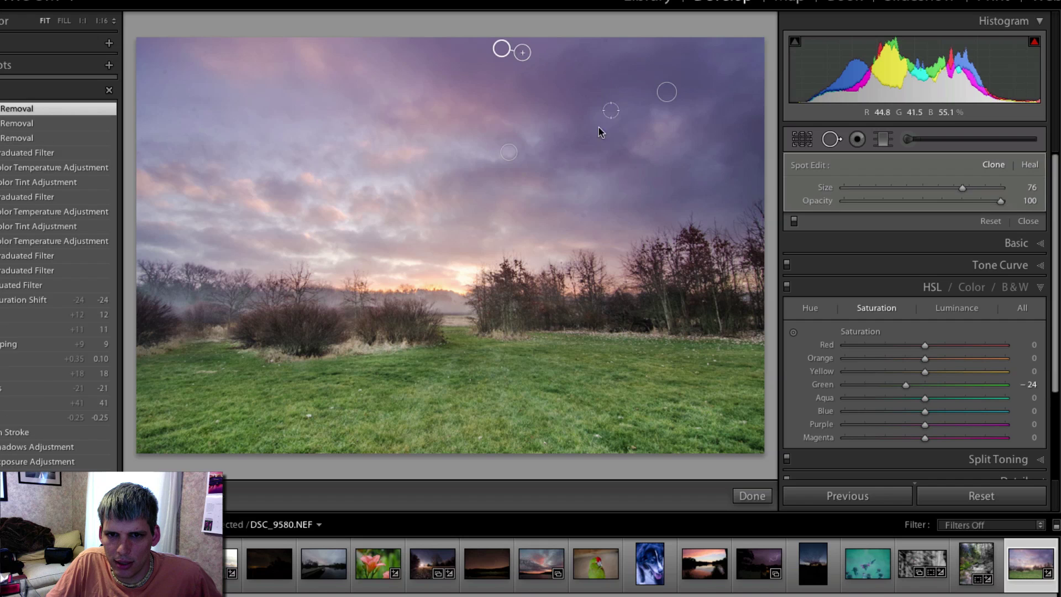
left_click(832, 139)
left_click(832, 139)
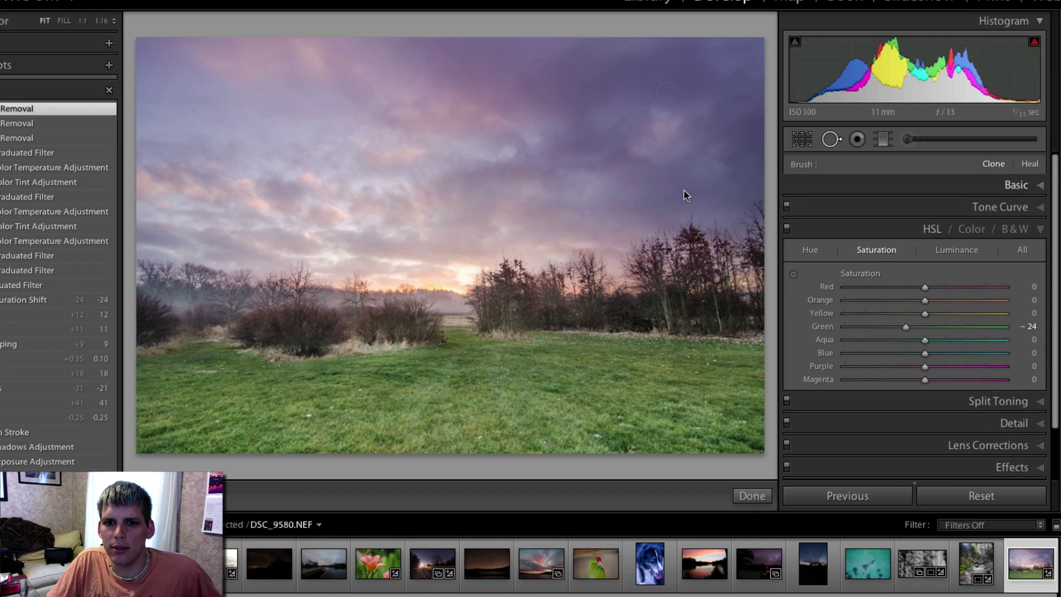
Refine the central sky spot removal by shifting its sample area to the clouds on its right, and choose Heal mode.
left_click(514, 154)
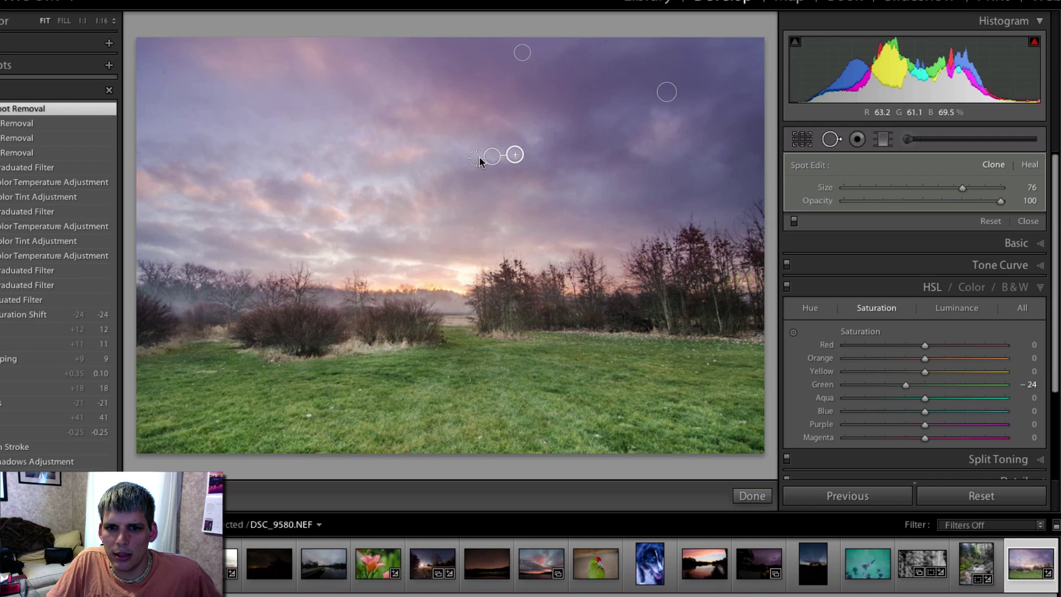
left_click_drag(490, 157, 541, 159)
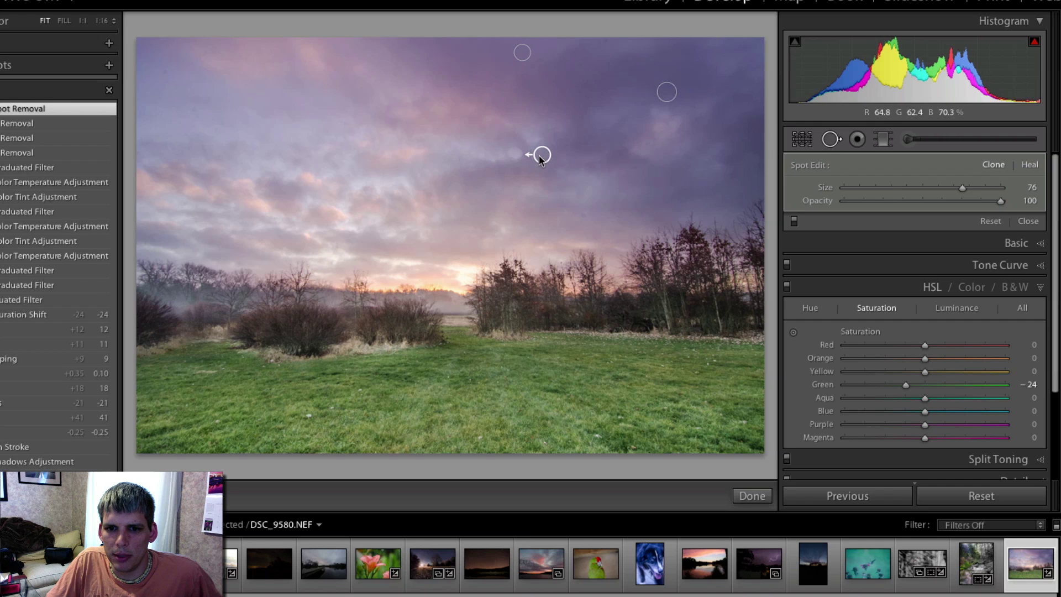
left_click(832, 139)
left_click(832, 139)
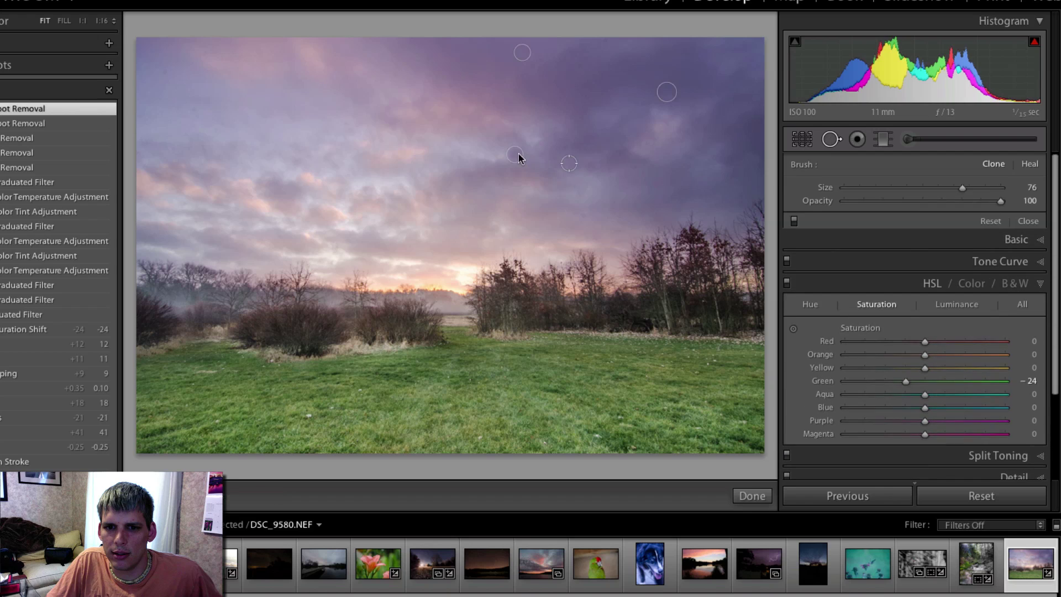
left_click(1028, 165)
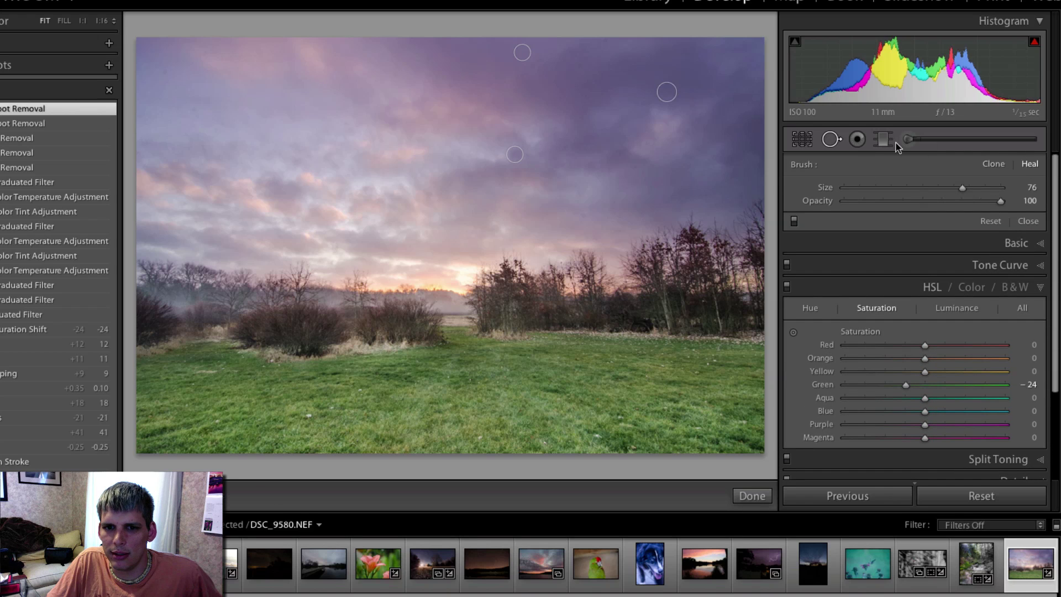
left_click(514, 154)
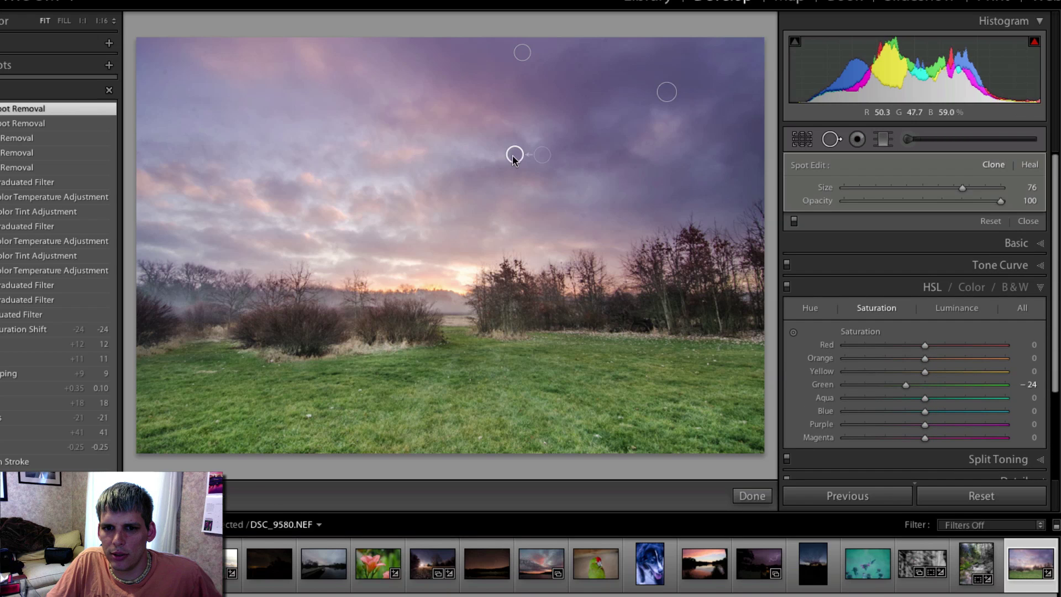
left_click(833, 142)
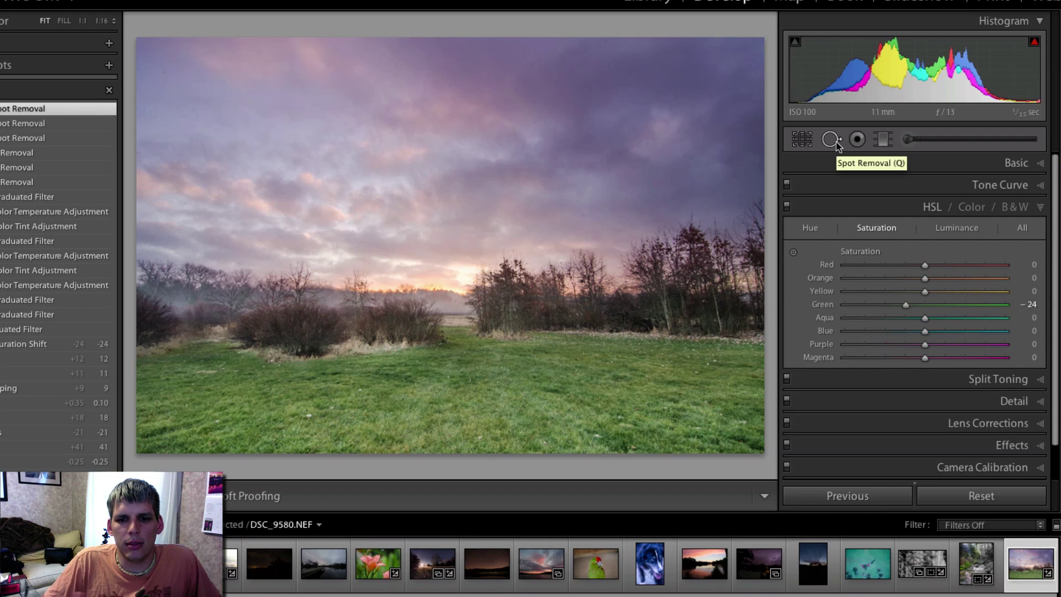
Compare the retouched purple-sky edit with the original photo using the before/after view.
key("backslash")
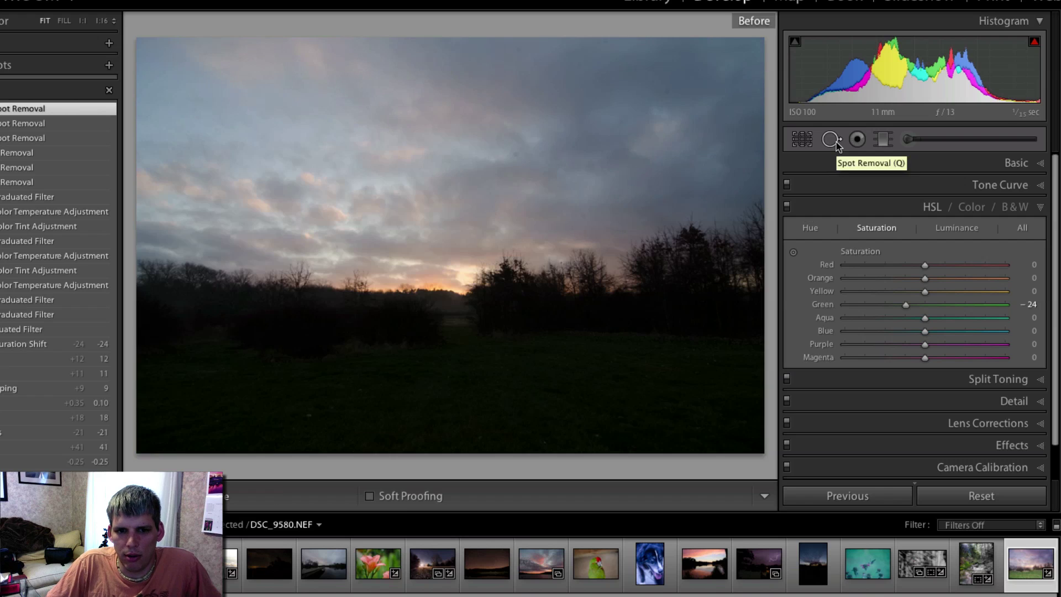
key("backslash")
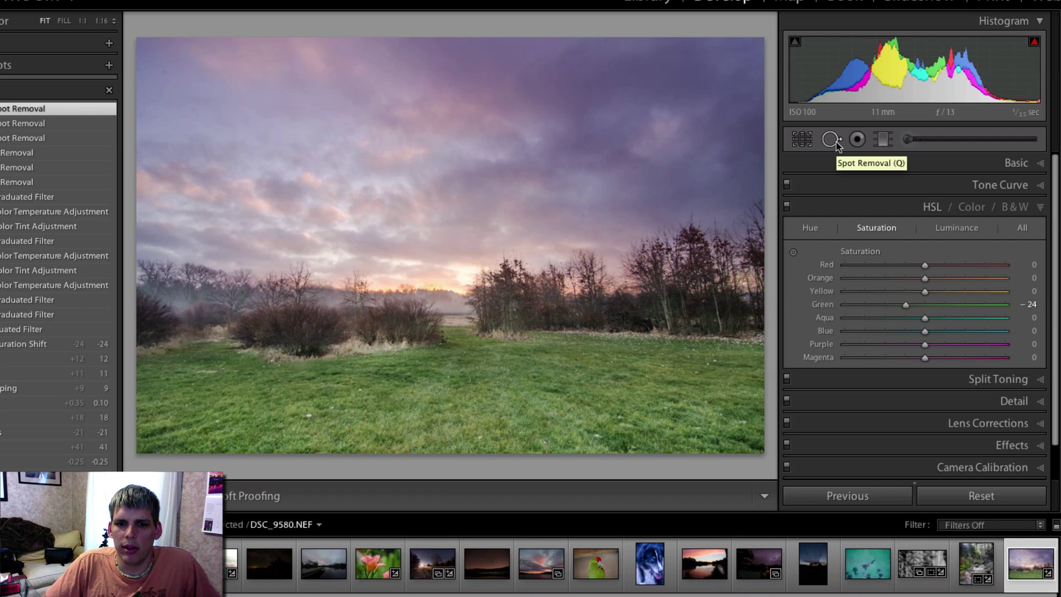
Add a sideways graduated filter across the photo with saturation −100, and rotate it into a diagonal that desaturates the lower right.
left_click(882, 143)
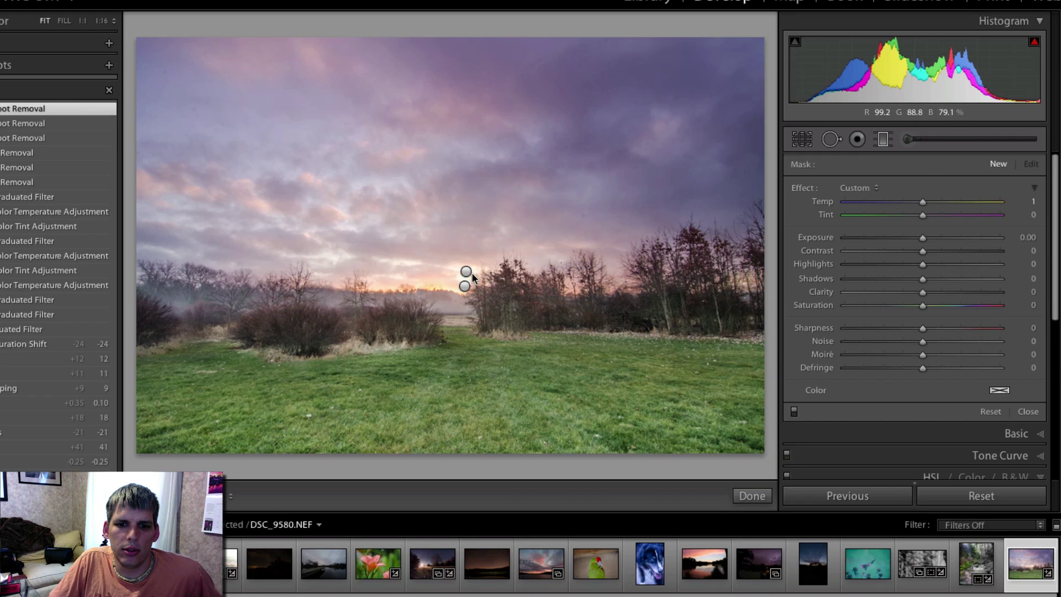
left_click_drag(189, 280, 708, 264)
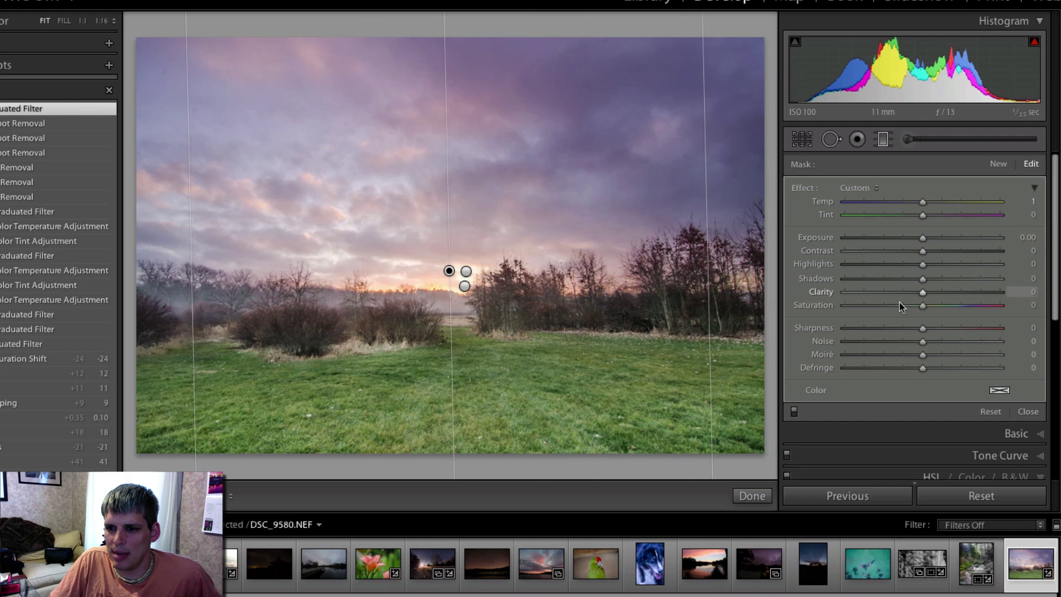
left_click_drag(900, 307, 716, 321)
left_click_drag(449, 191, 297, 330)
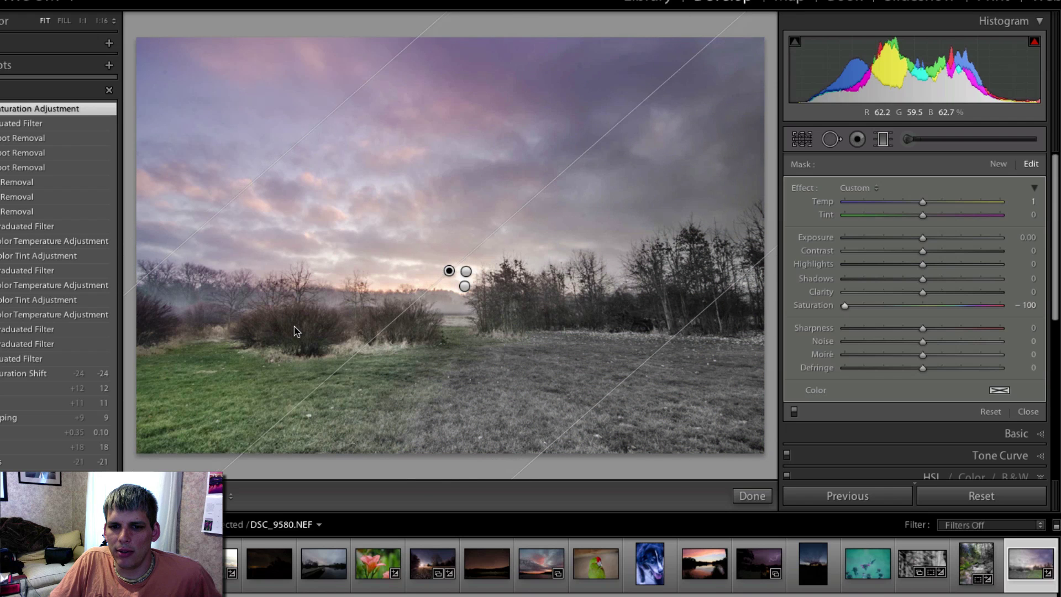
Reposition the diagonal desaturation filter slightly left and lower, and narrow its transition zone on the upper-left side.
left_click(883, 138)
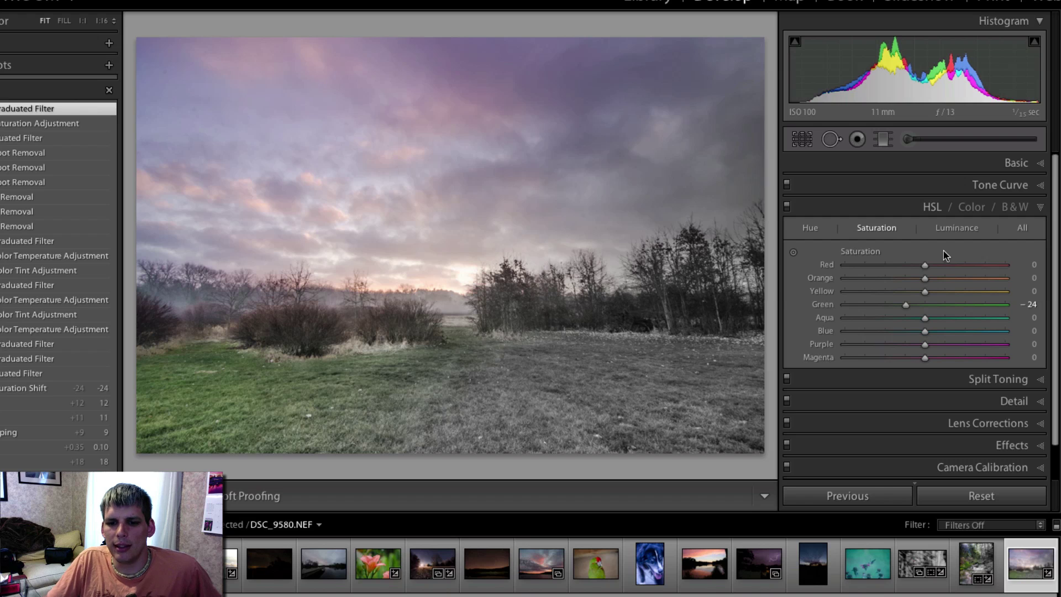
left_click(883, 138)
left_click(449, 272)
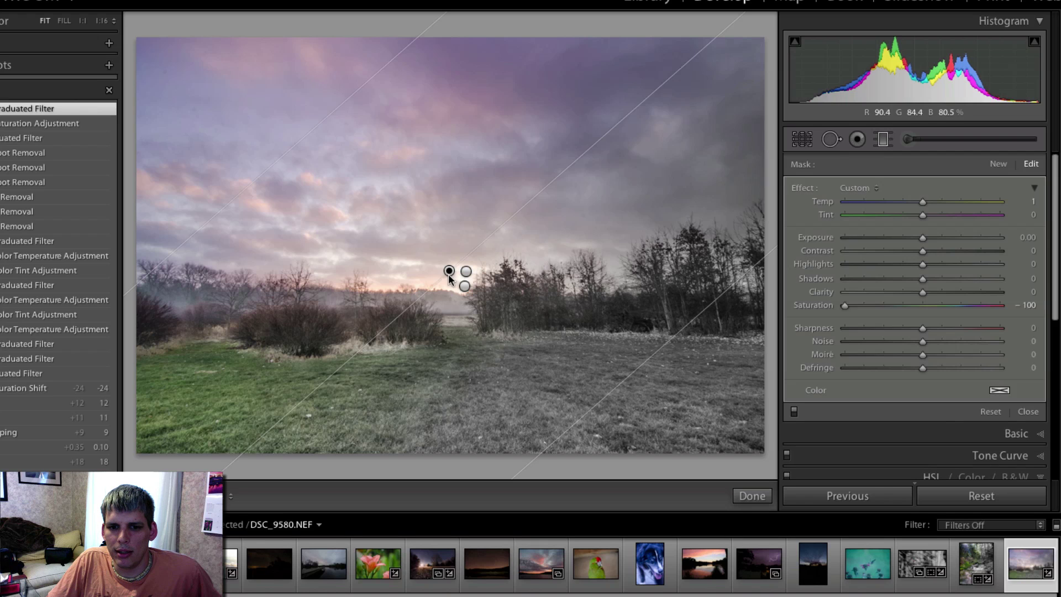
left_click_drag(422, 275, 423, 269)
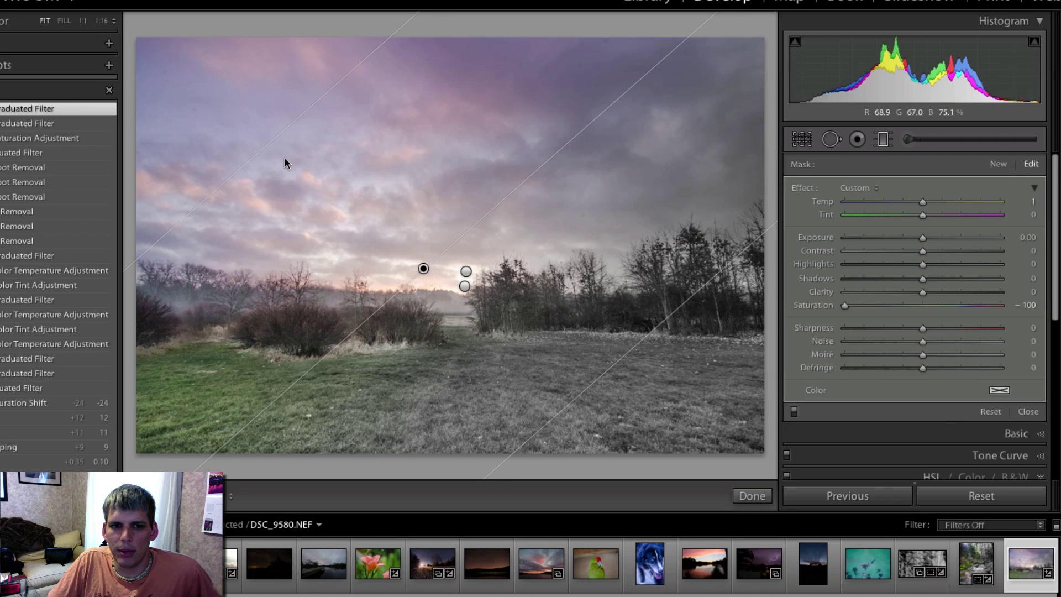
left_click_drag(265, 145, 353, 240)
left_click_drag(464, 315, 430, 289)
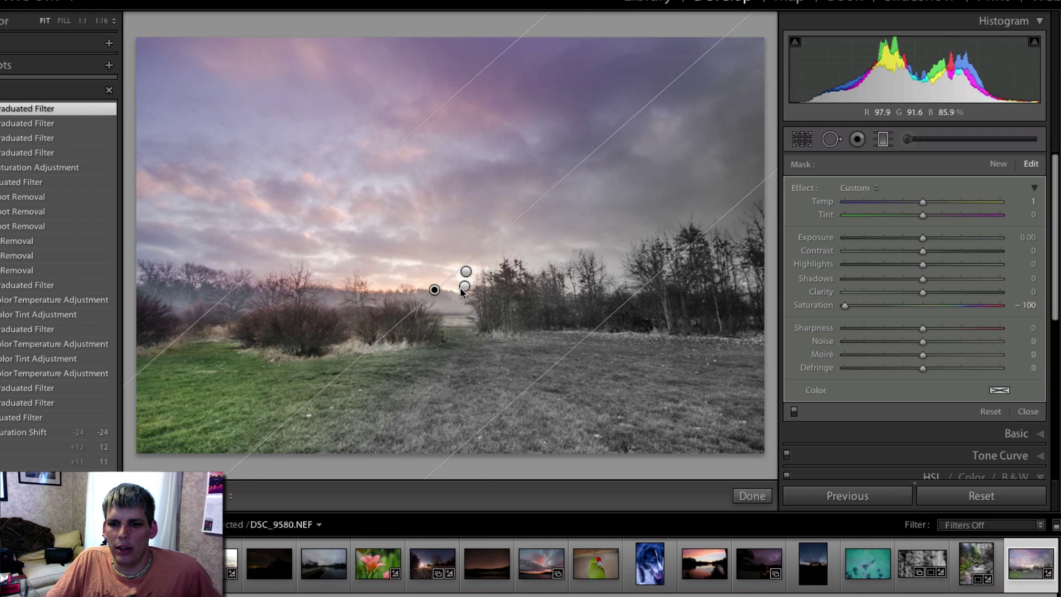
left_click(882, 140)
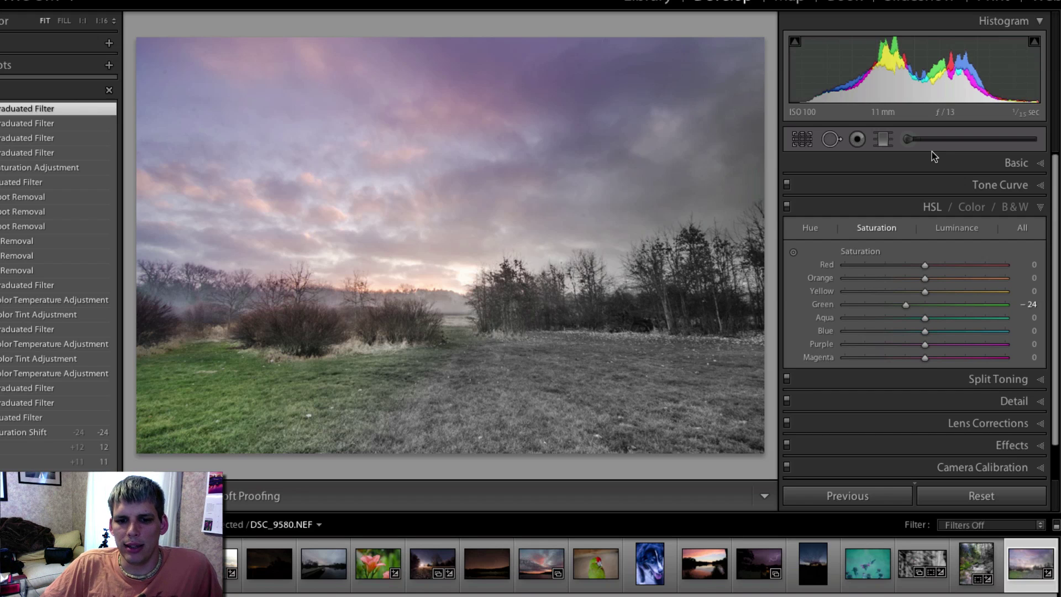
Add two opposing diagonal graduated filters, one starting at the lower-left corner and one at the upper-right corner.
left_click(882, 140)
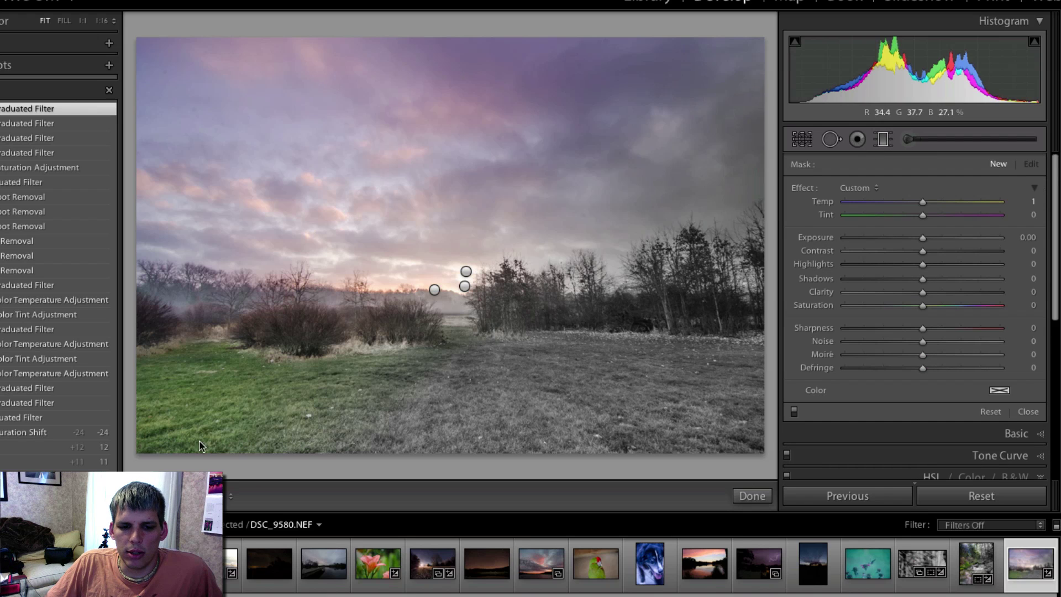
left_click_drag(166, 459, 493, 146)
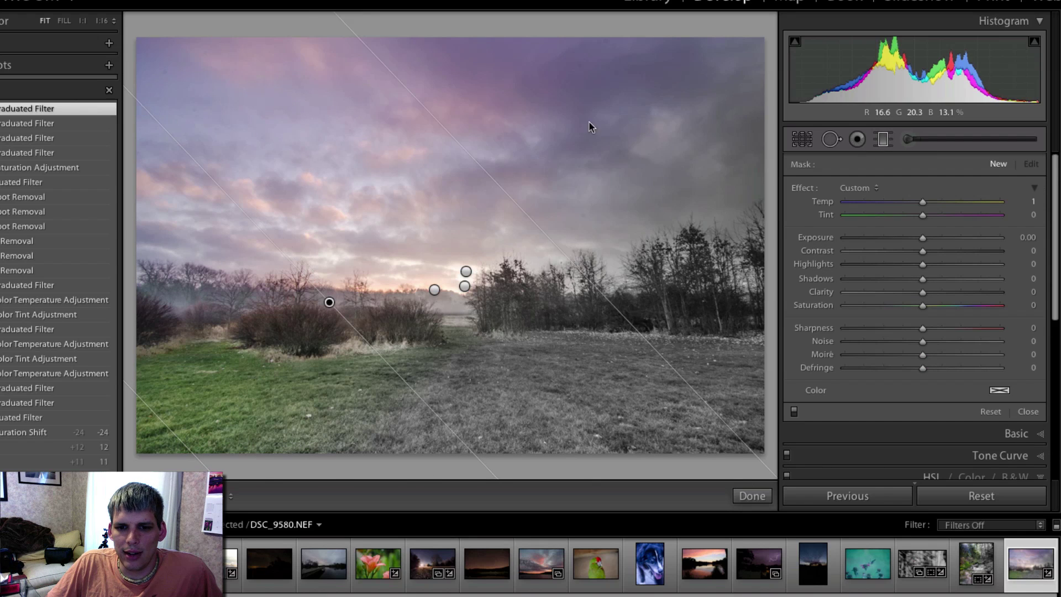
left_click_drag(719, 44, 383, 345)
left_click(330, 302)
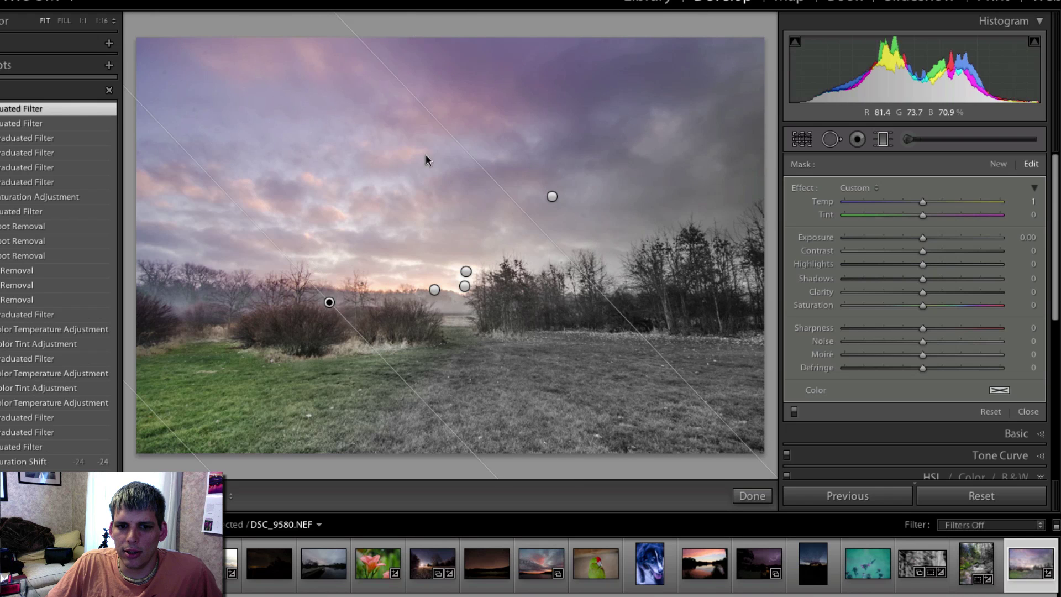
Set clarity to −100 and sharpness to −100 on the graduated filter that starts at the upper-right corner.
left_click(552, 196)
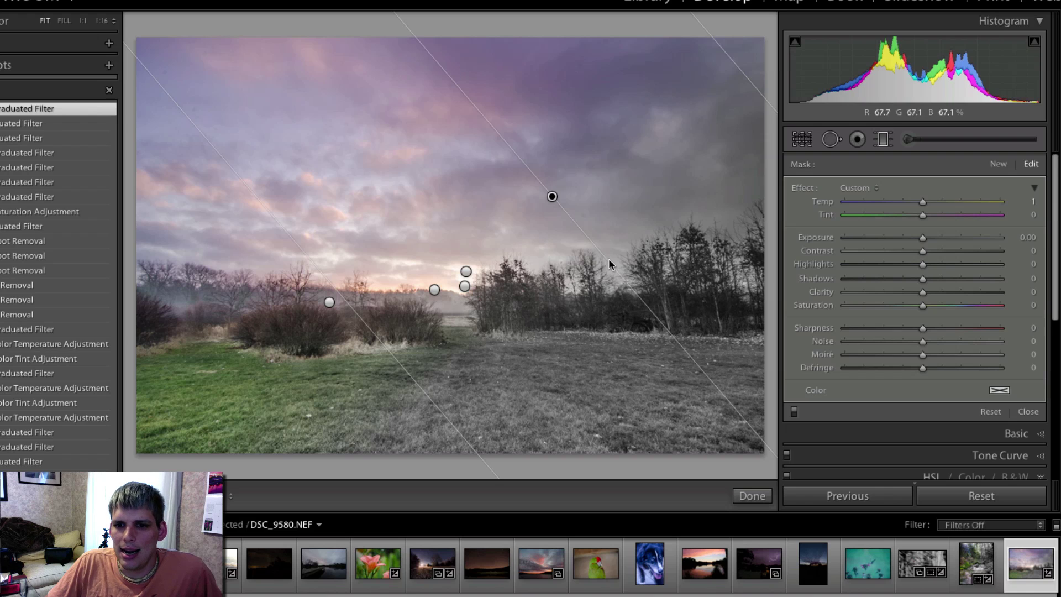
left_click_drag(879, 293, 799, 294)
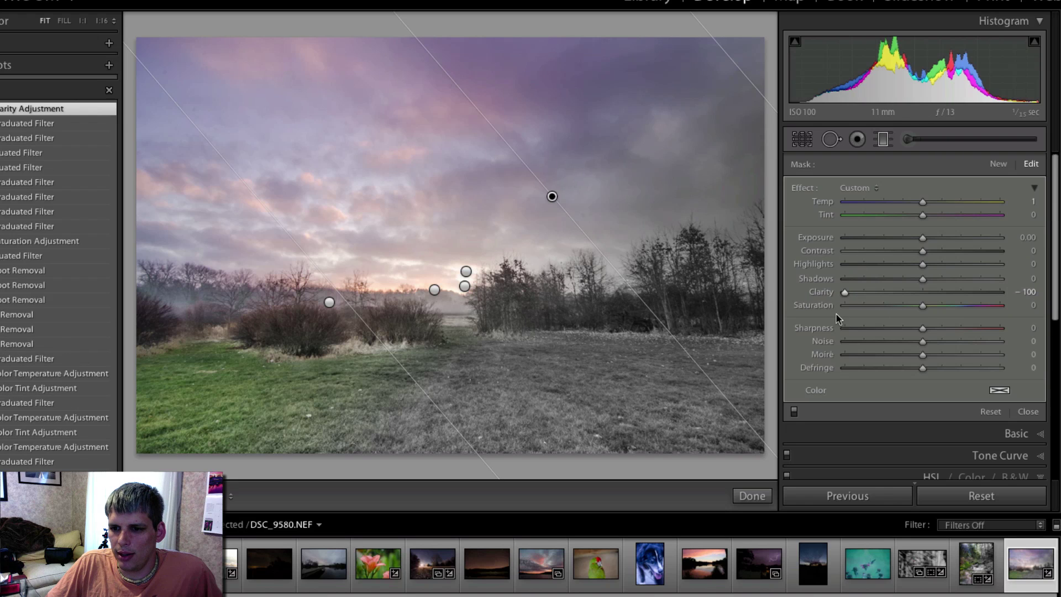
left_click_drag(922, 328, 807, 327)
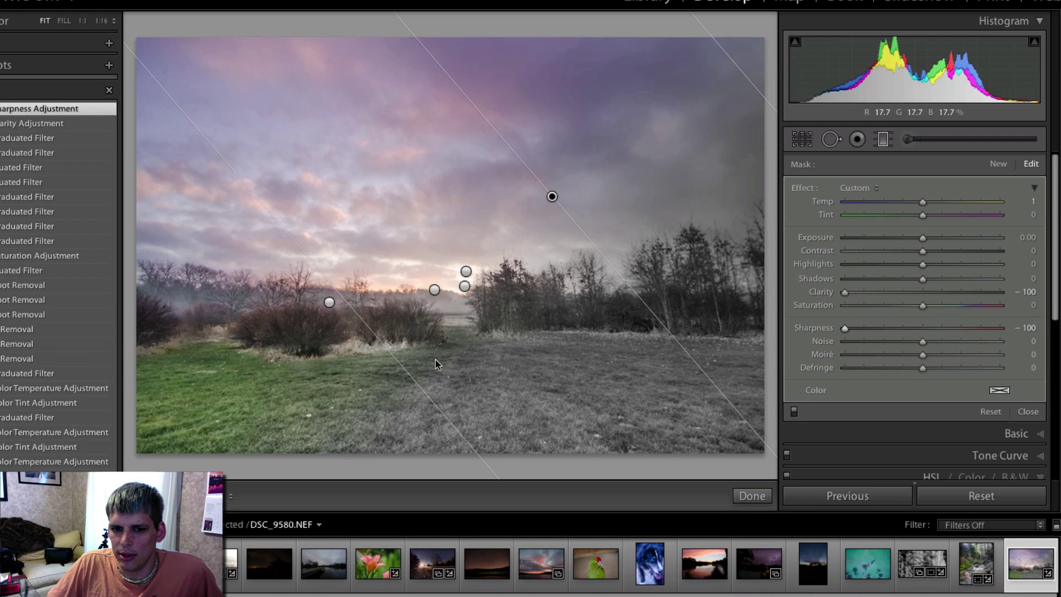
Set clarity to −100 and sharpness to −100 on the graduated filter that starts at the lower-left corner.
left_click(329, 302)
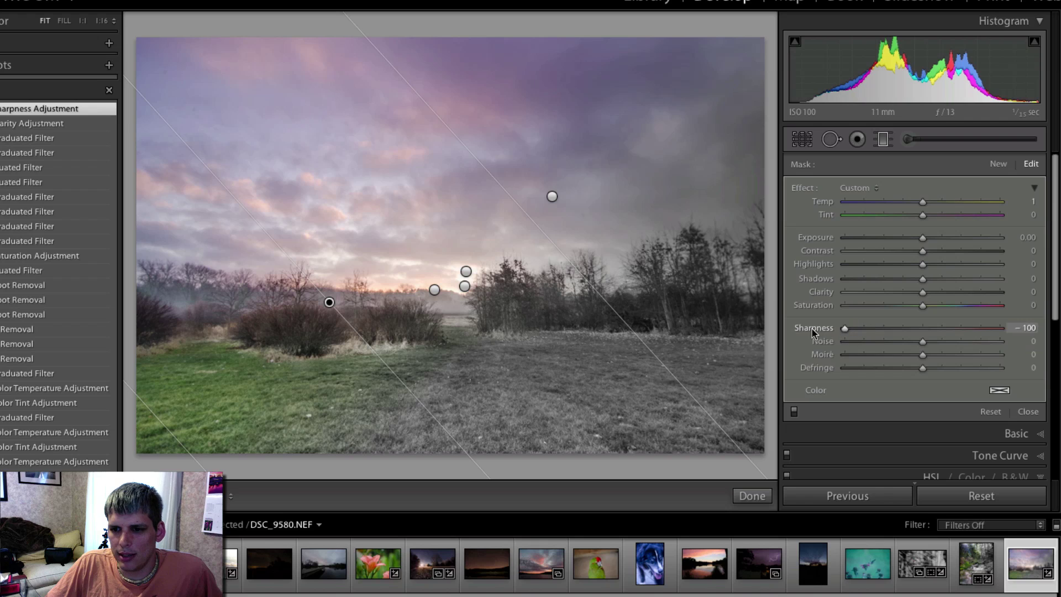
left_click_drag(922, 291, 800, 294)
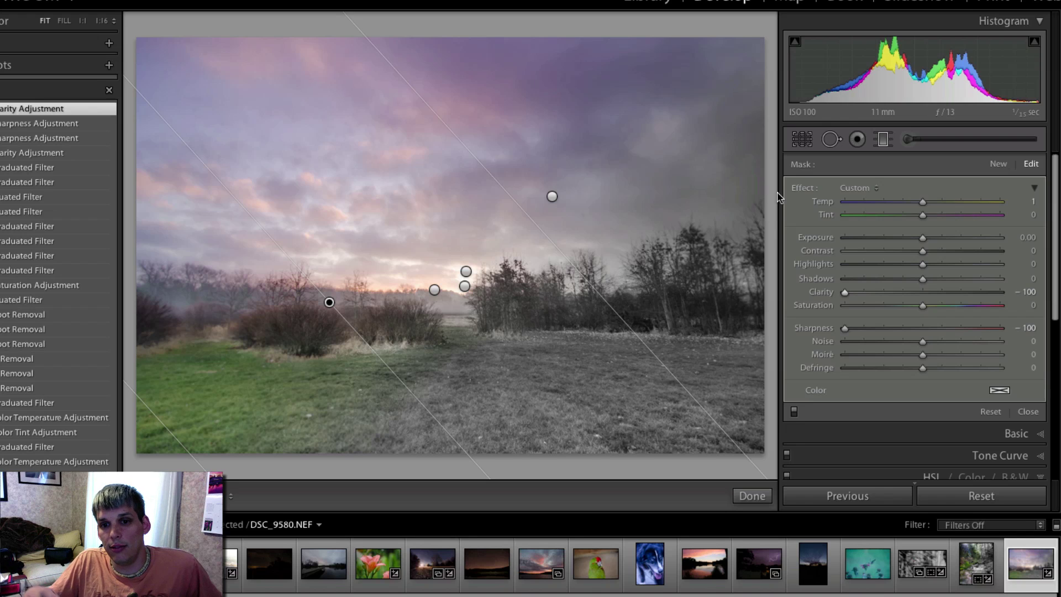
left_click(882, 139)
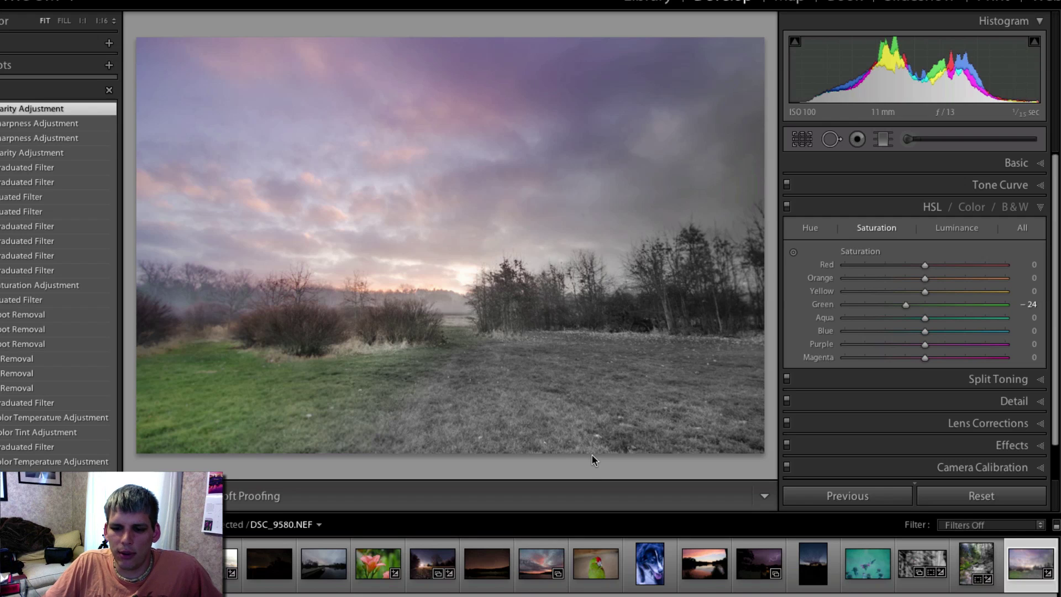
Open the photo DSC_4770.NEF of the woman on the bench and examine the settings of its existing graduated filters.
scroll(286, 591, "up", 3)
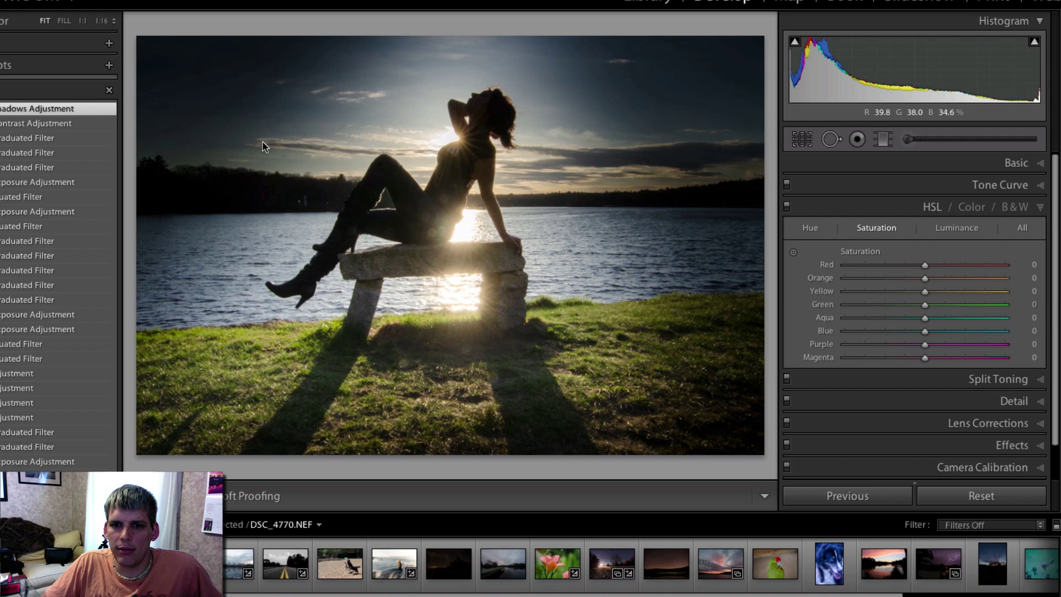
left_click(883, 139)
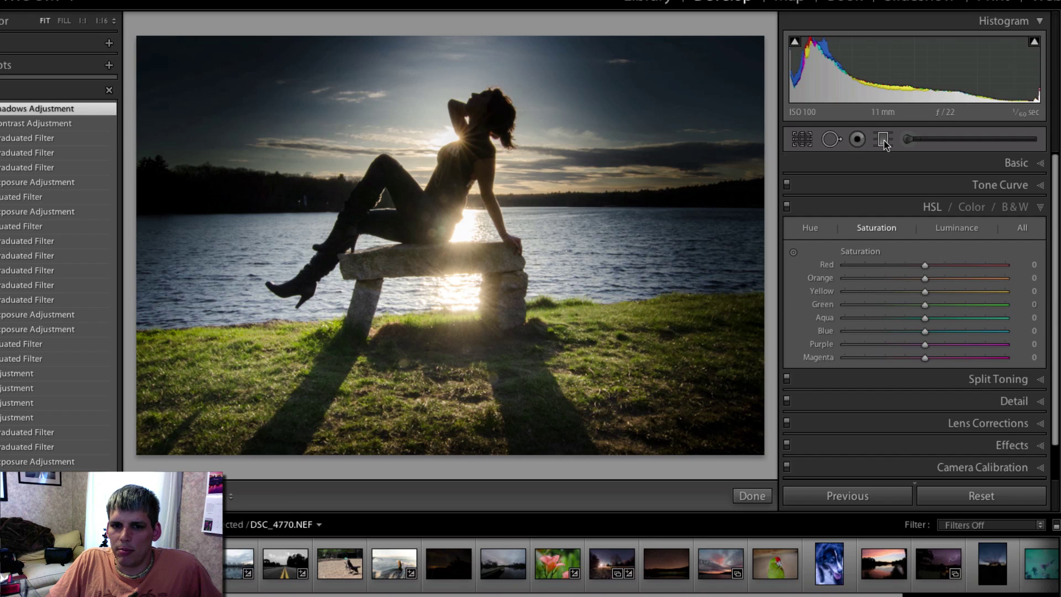
left_click(276, 193)
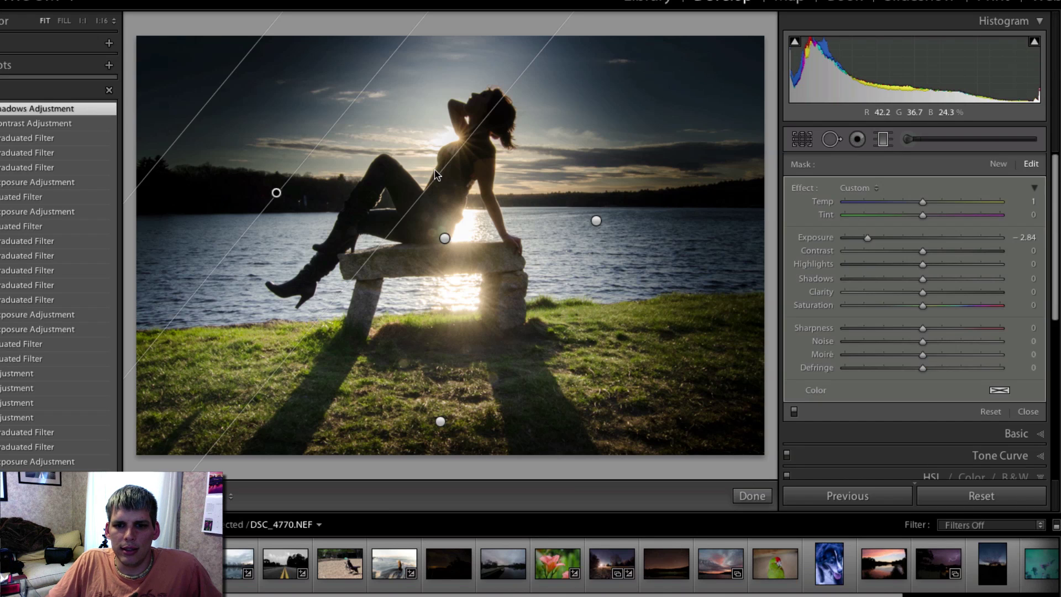
left_click(597, 221)
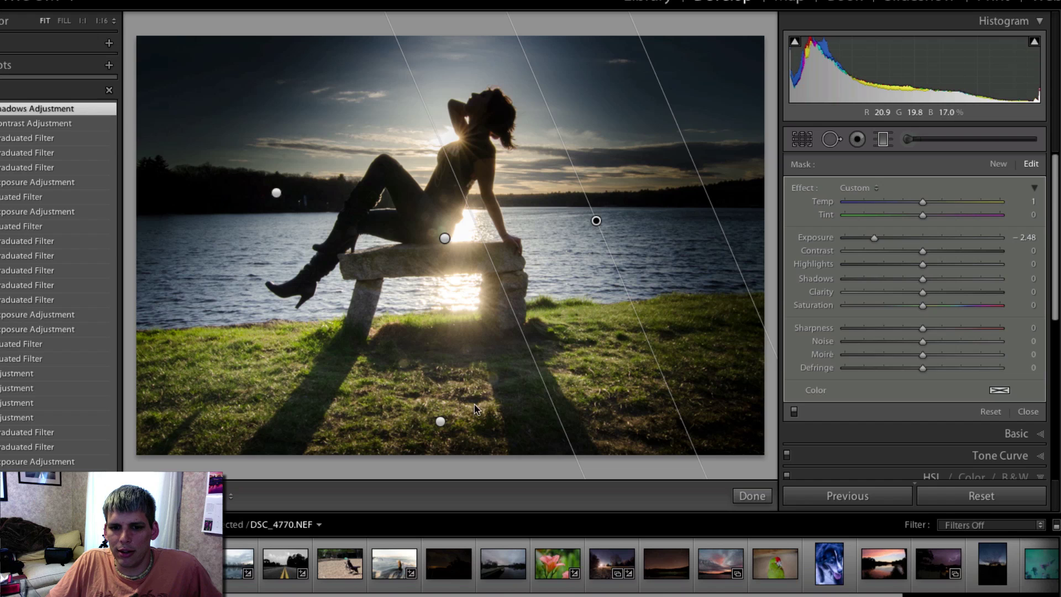
left_click(441, 421)
left_click(446, 244)
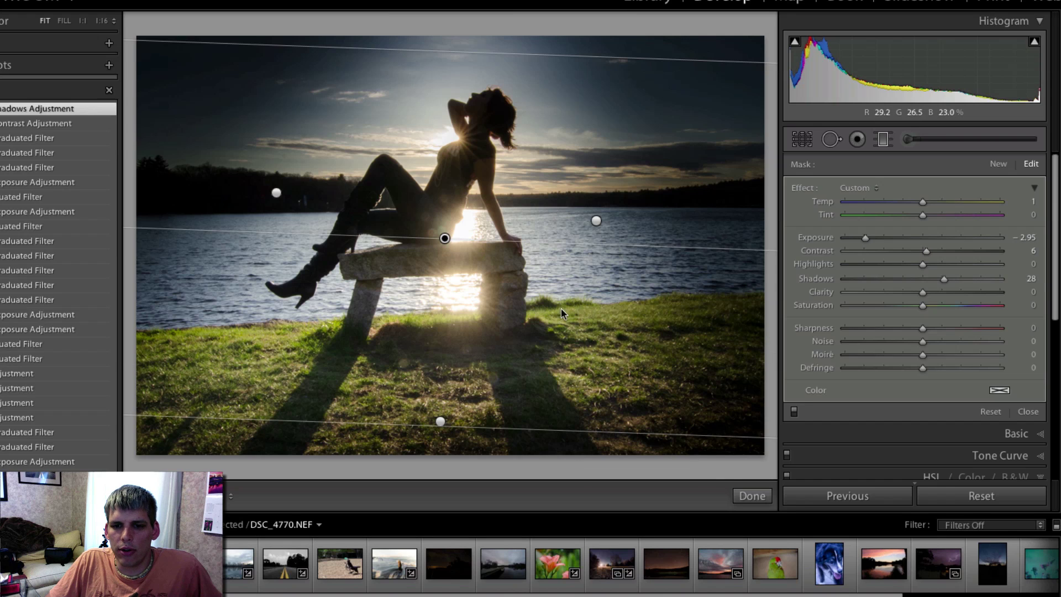
left_click(596, 221)
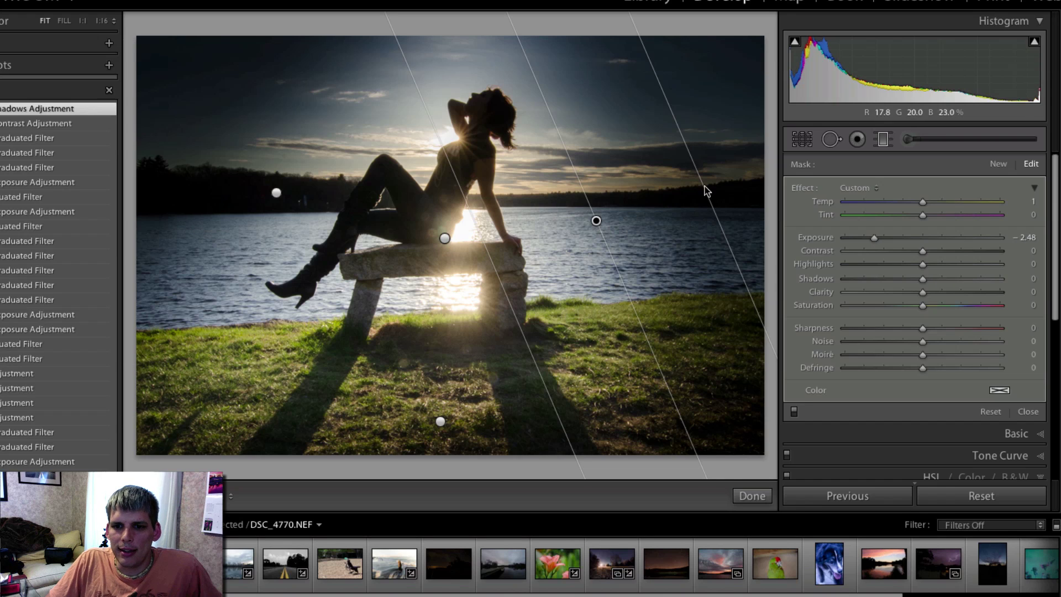
Set exposure to −2.57 on the diagonal filter at the photo's upper left and to −2.22 on the right-hand diagonal filter.
left_click(277, 193)
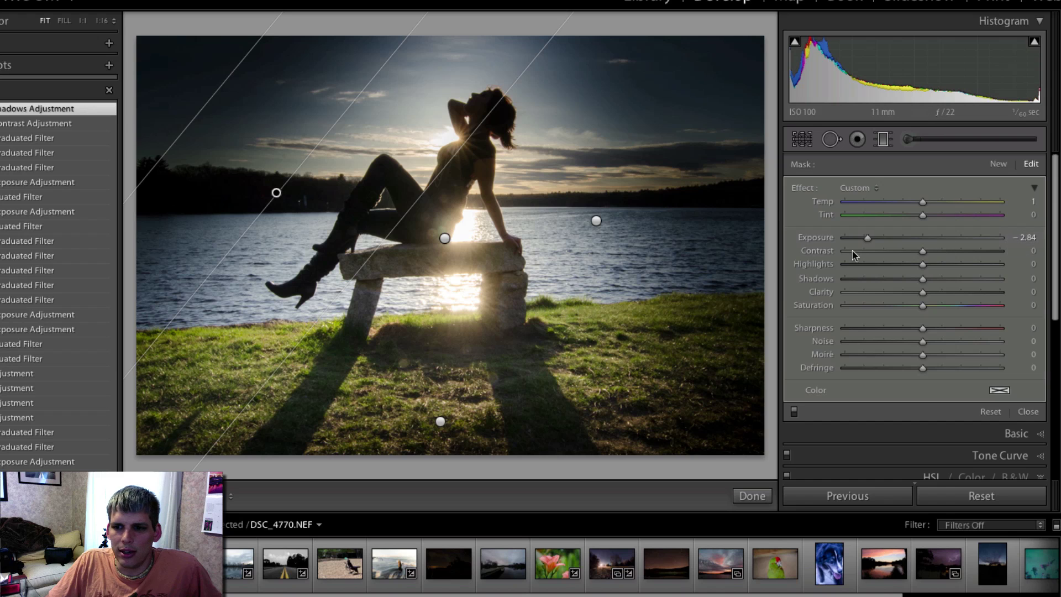
mouse_move(867, 237)
left_mouse_down()
mouse_move(1020, 244)
mouse_move(866, 244)
mouse_move(995, 242)
mouse_move(879, 242)
left_mouse_up()
left_click(597, 220)
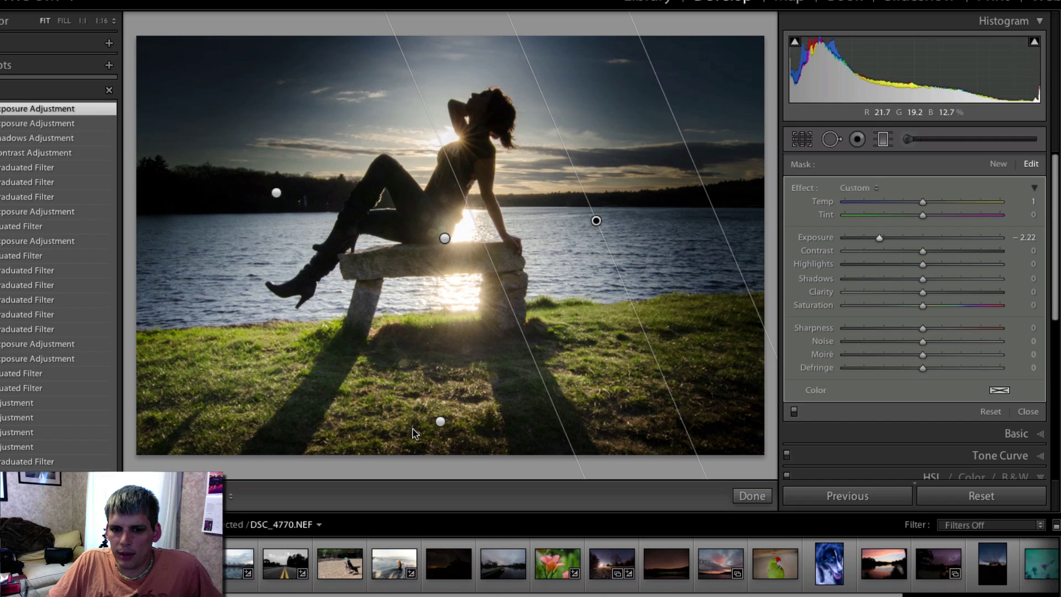
Move the horizontal filter centred above the bench slightly upward, and set the grass filter's exposure to 2.04.
left_click(441, 422)
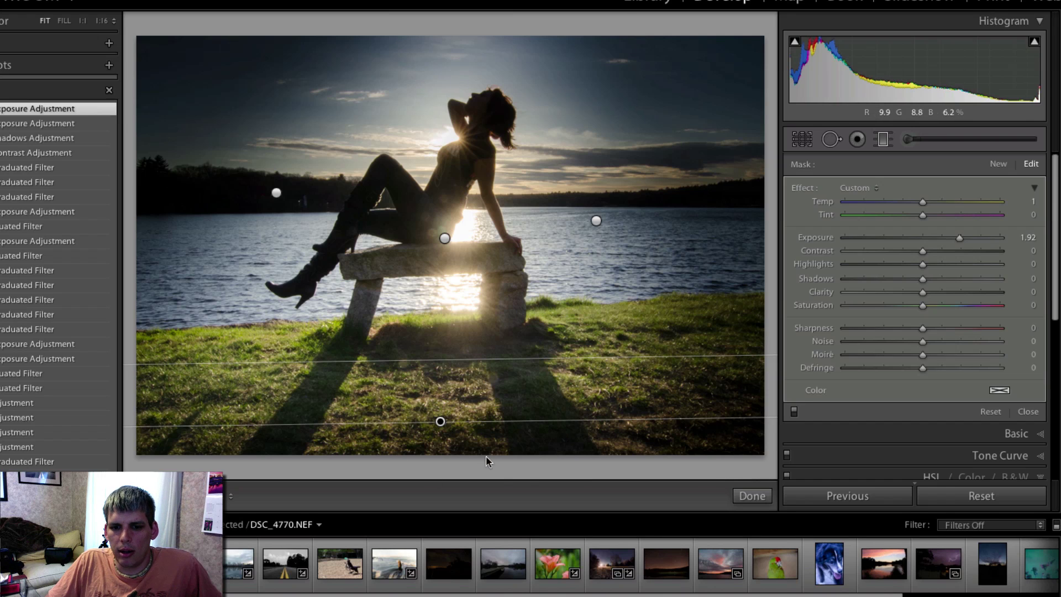
left_click(445, 238)
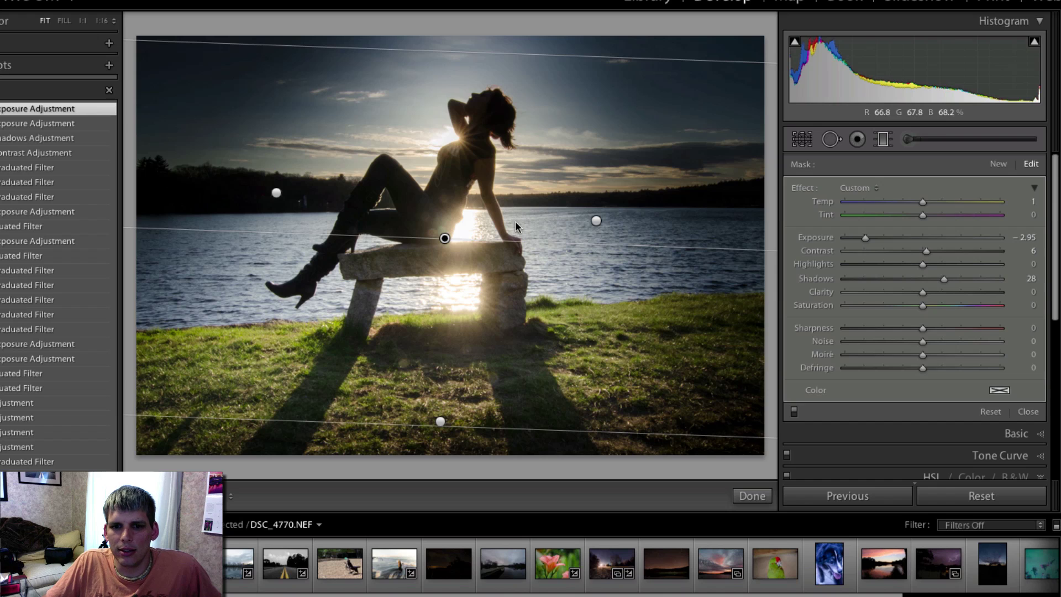
left_click(441, 421)
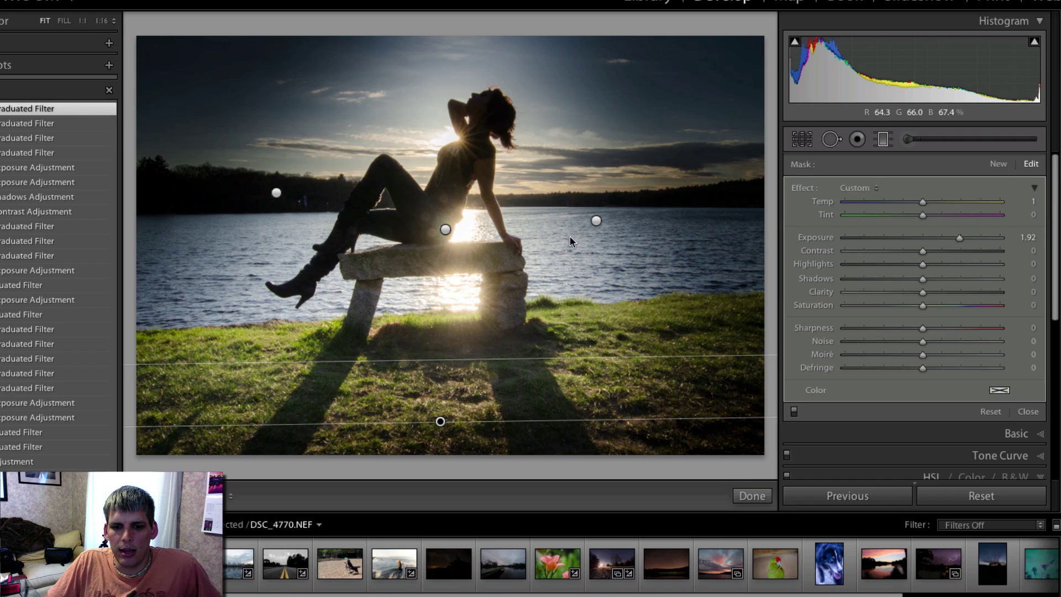
mouse_move(960, 238)
left_mouse_down()
mouse_move(881, 238)
mouse_move(1004, 240)
mouse_move(947, 249)
mouse_move(964, 238)
left_mouse_up()
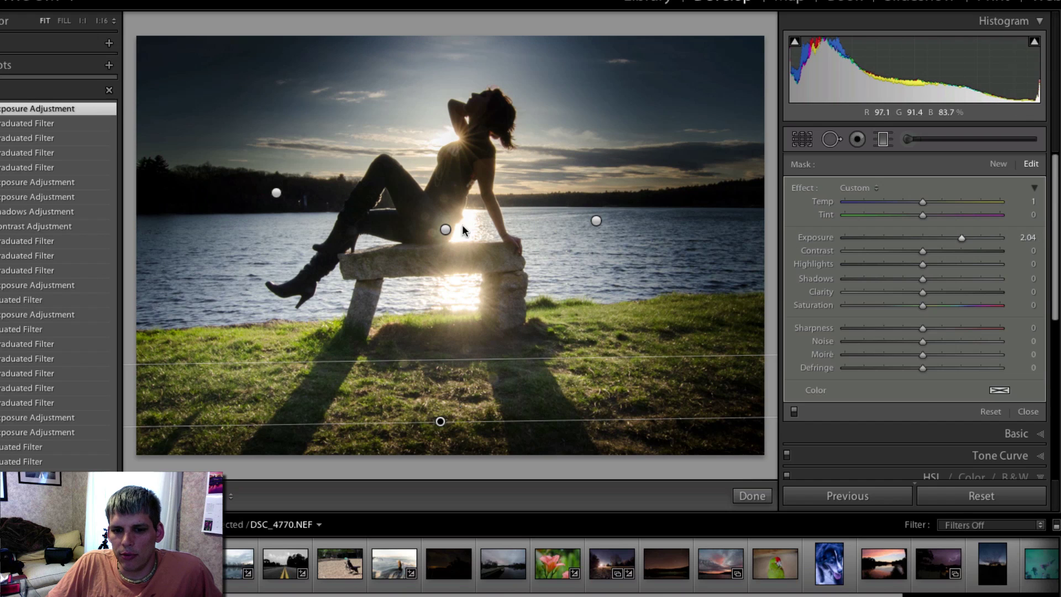
Set exposure to −2.22 on the horizontal graduated filter centred above the bench.
left_click(445, 230)
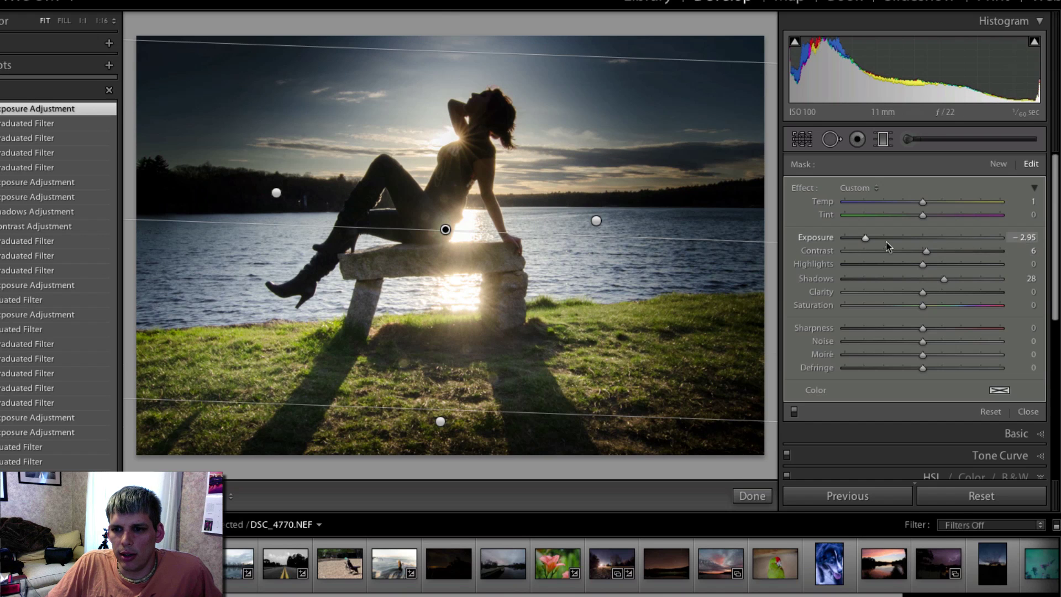
mouse_move(871, 241)
left_mouse_down()
mouse_move(919, 238)
mouse_move(845, 239)
mouse_move(879, 237)
left_mouse_up()
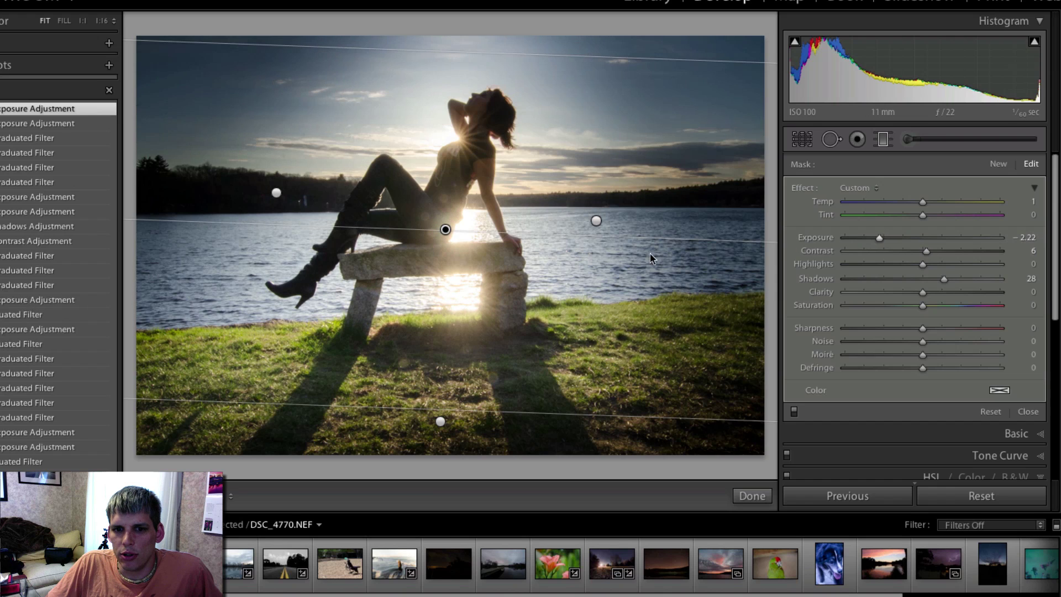
left_click(445, 230)
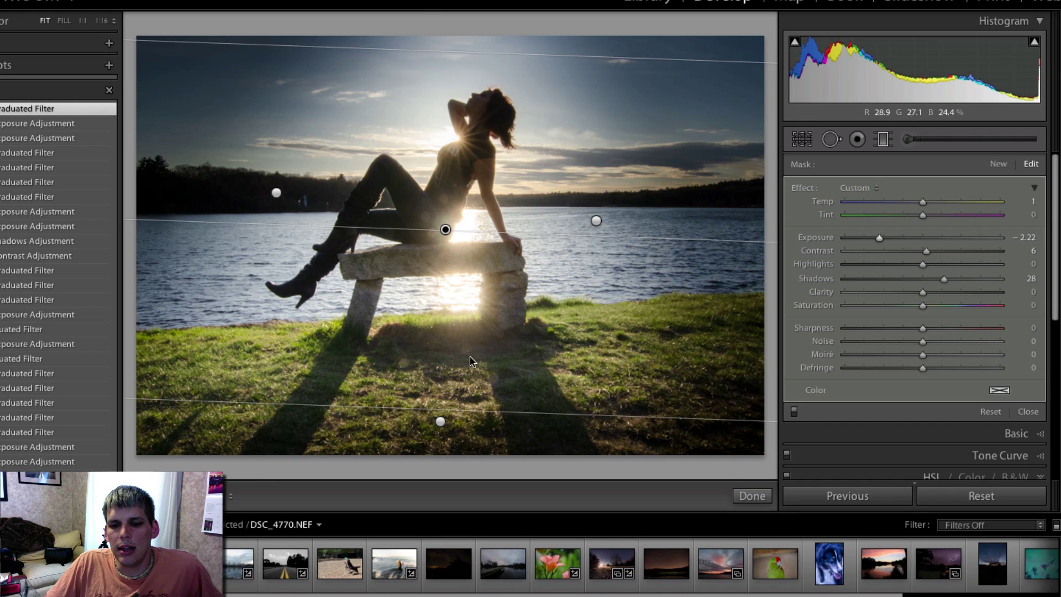
Try exposure values of 1.76 and 2.55 on the horizontal graduated filter over the grass.
left_click(441, 422)
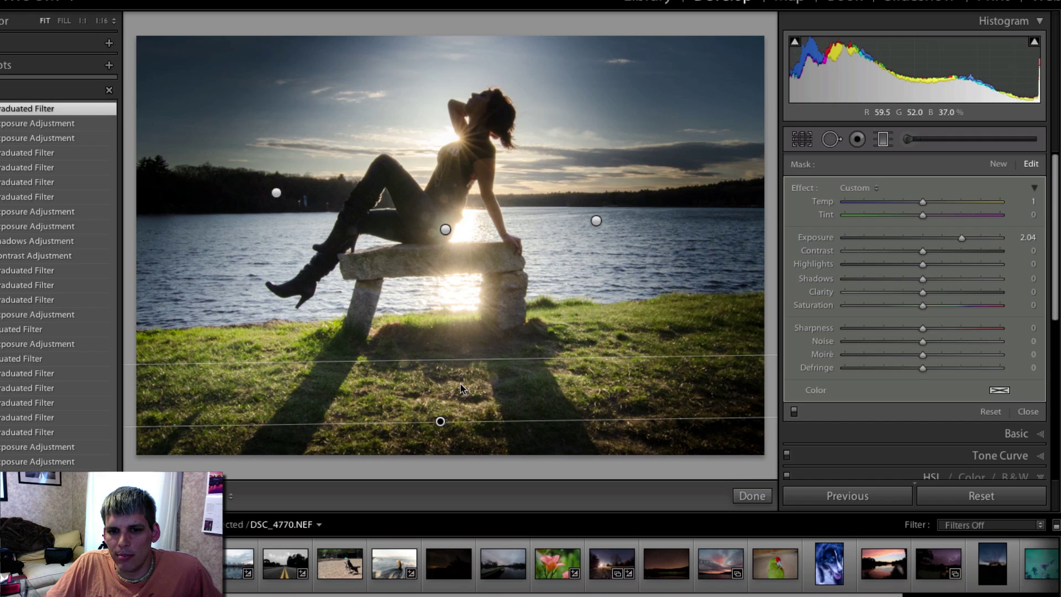
mouse_move(962, 237)
left_mouse_down()
mouse_move(975, 238)
mouse_move(957, 238)
left_mouse_up()
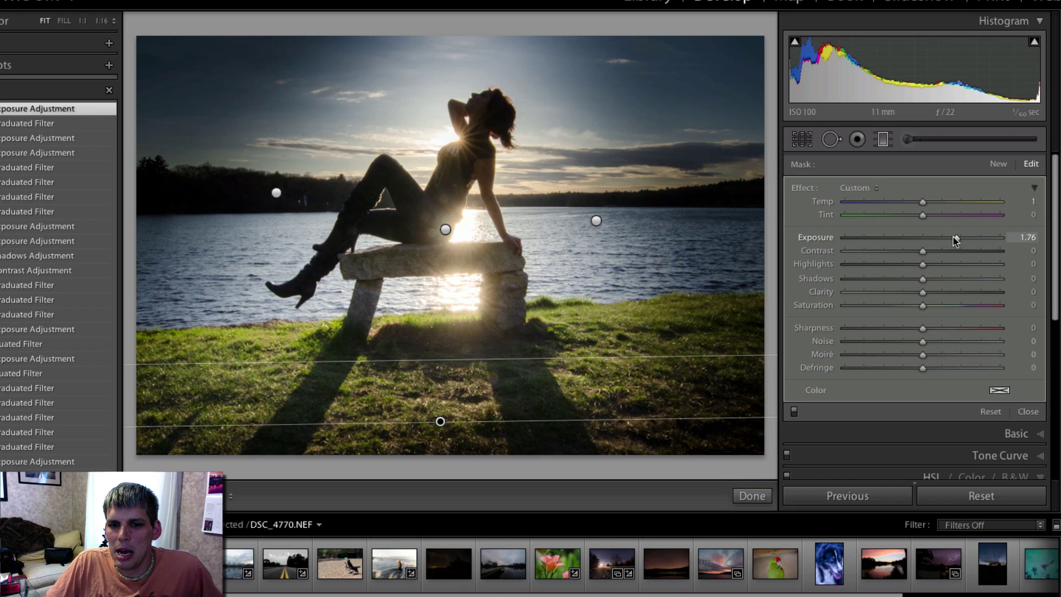
left_click_drag(967, 238, 971, 237)
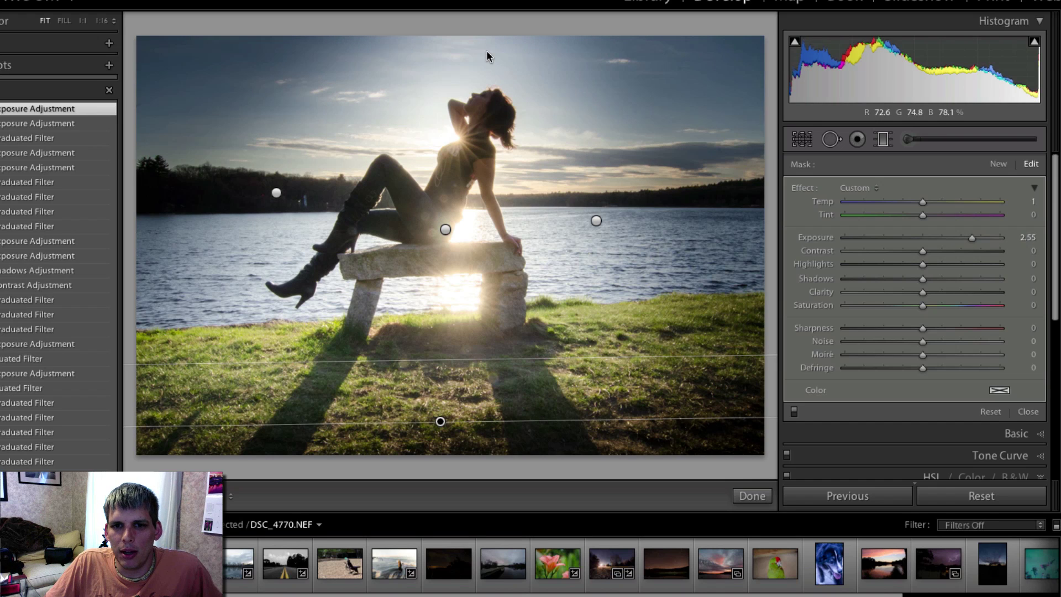
Nudge the horizontal filter above the bench slightly downward, and review the settings of the grass and right-hand diagonal filters.
left_click(446, 230)
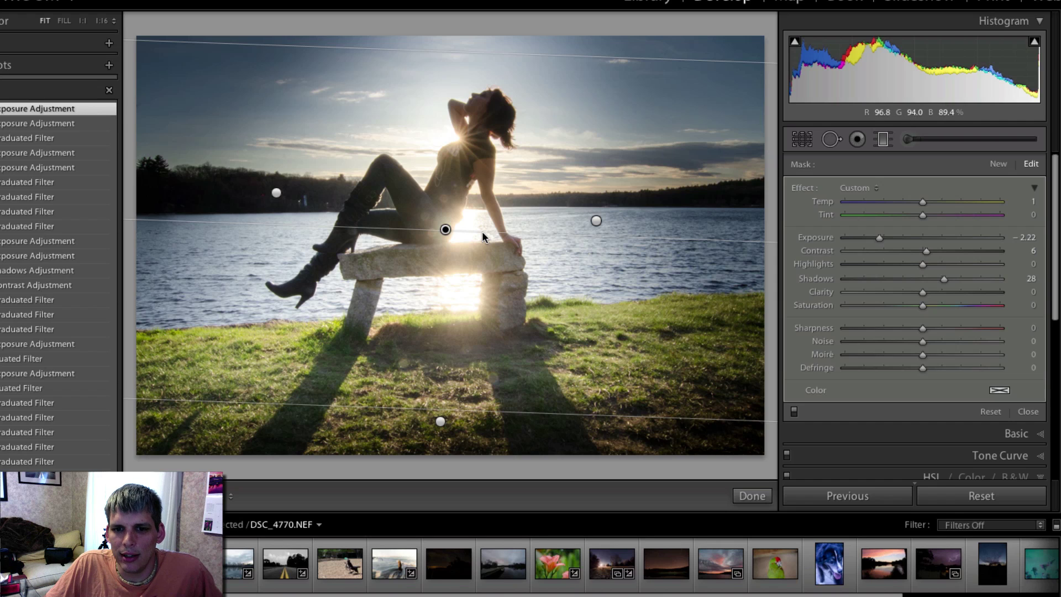
left_click_drag(445, 229, 445, 230)
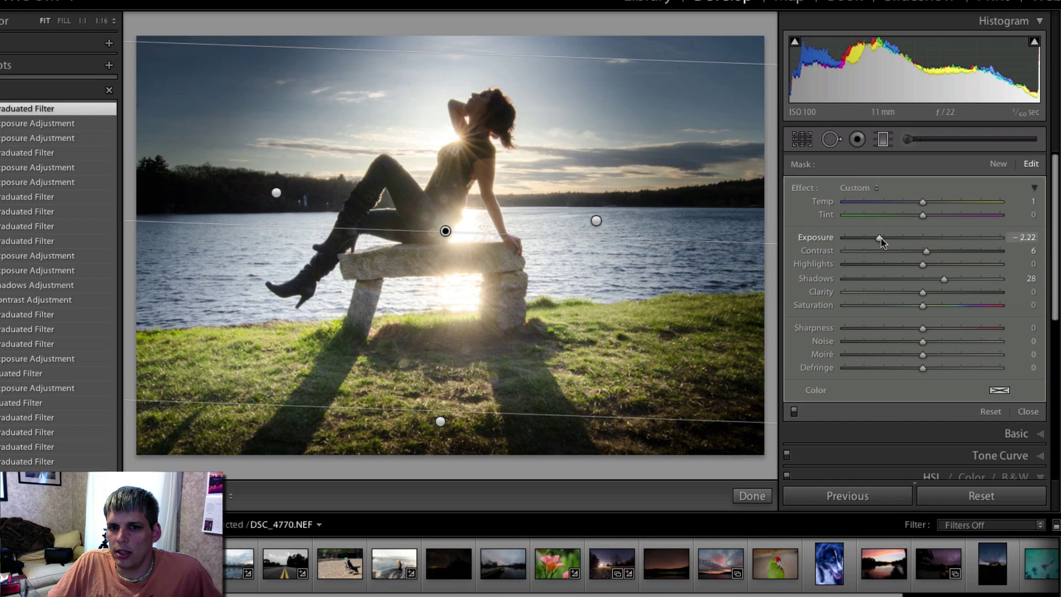
left_click(440, 422)
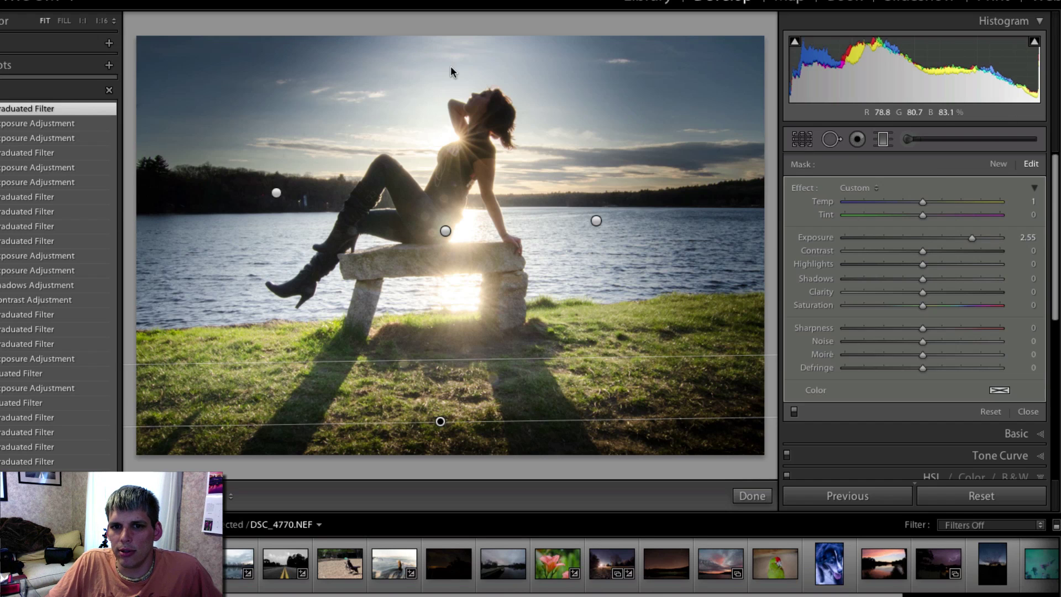
left_click(597, 220)
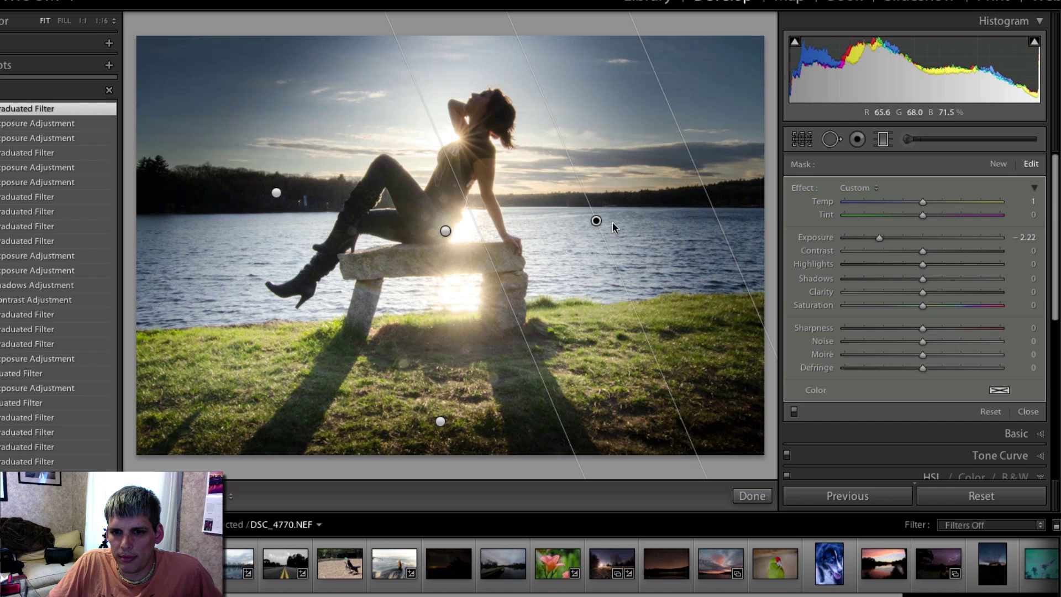
left_click(446, 231)
Set the grass filter's exposure to 1.29 and temperature to 70, and move it slightly higher toward the bench.
left_click(441, 421)
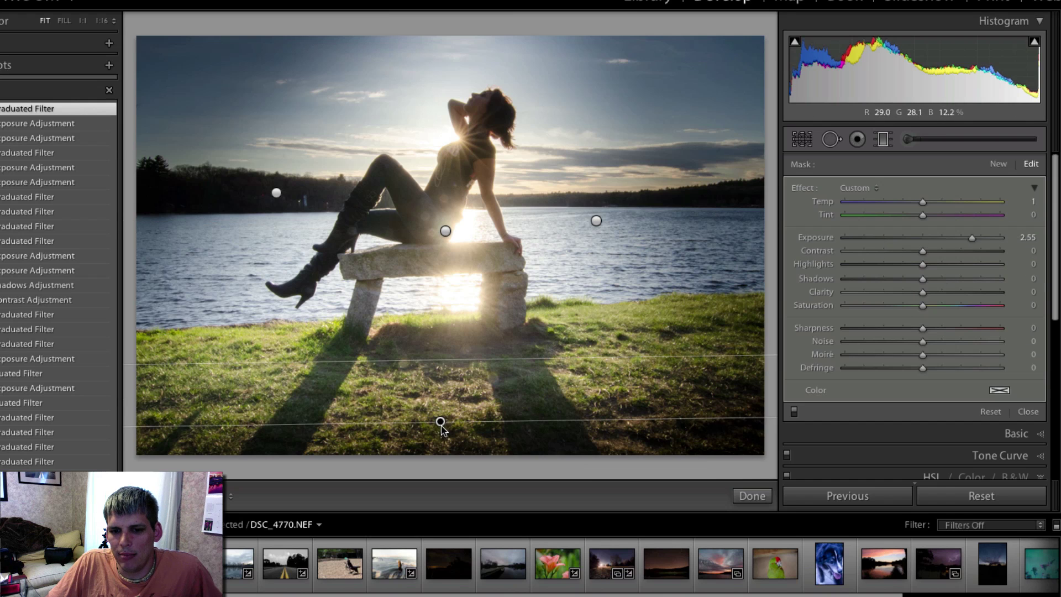
left_click_drag(974, 237, 948, 237)
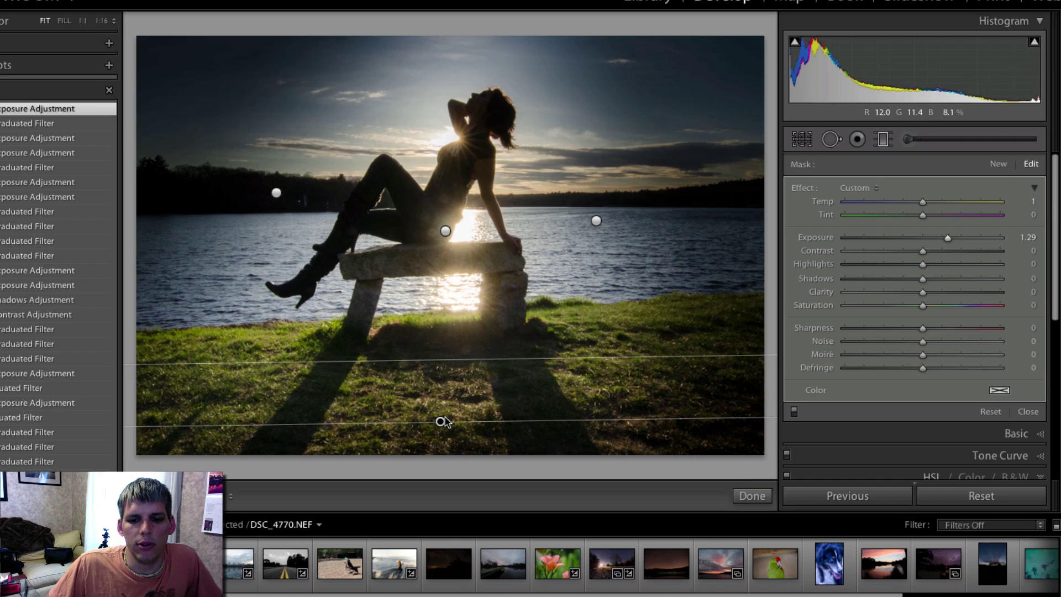
left_click_drag(442, 422, 452, 400)
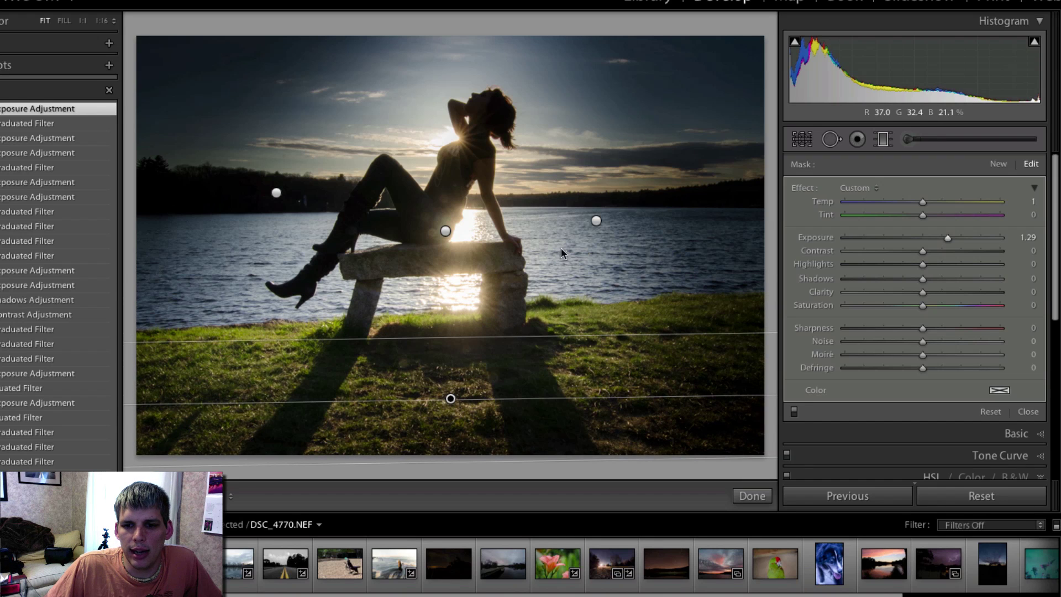
left_click(927, 201)
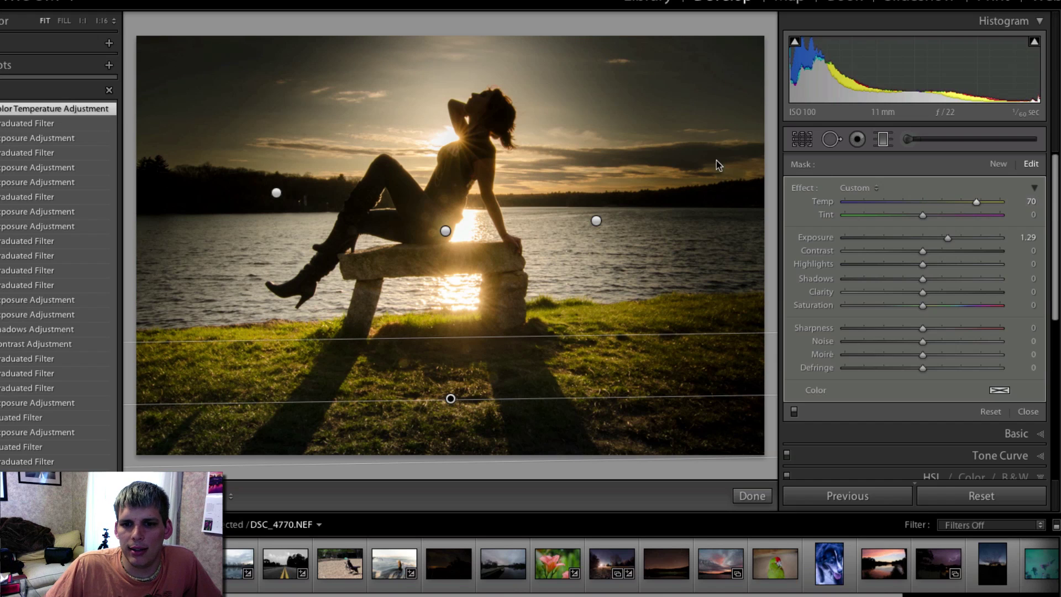
Set saturation to −100 on the right-hand and upper-left diagonal filters, and close the graduated filter tool.
left_click(596, 220)
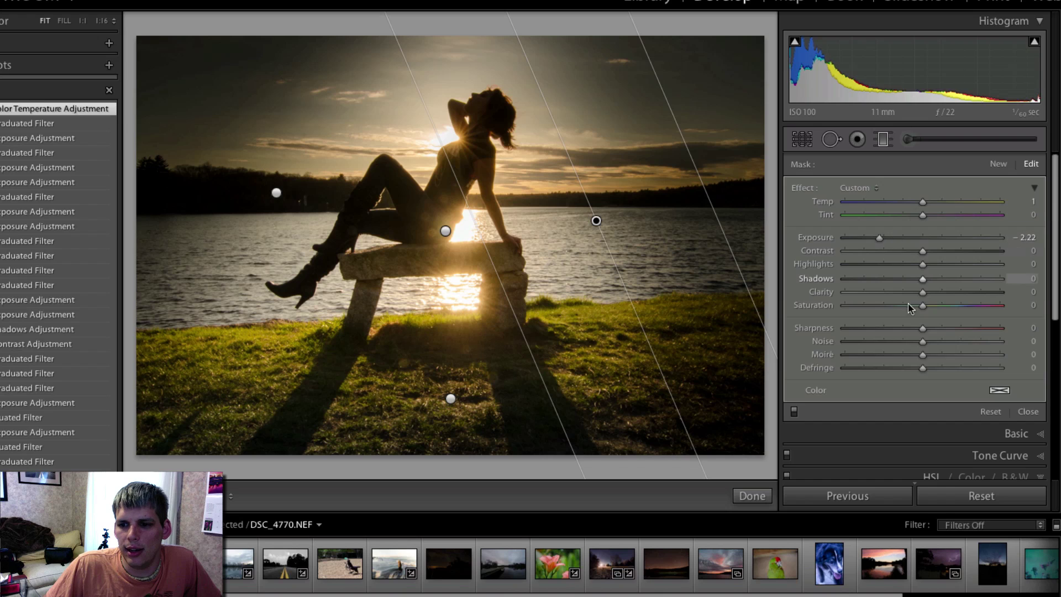
left_click_drag(813, 306, 796, 318)
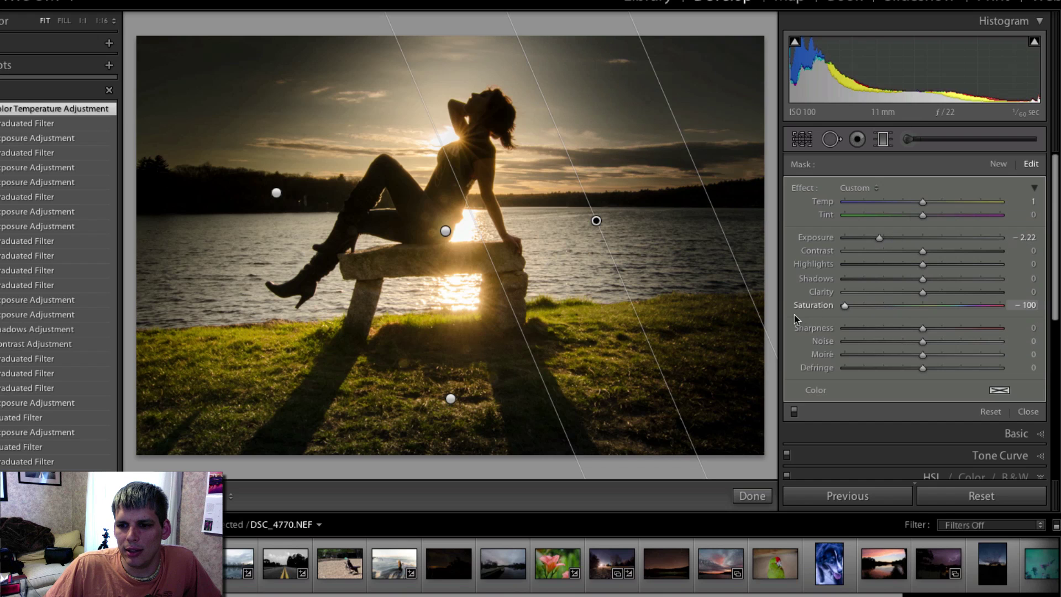
left_click(277, 193)
left_click_drag(906, 307, 621, 314)
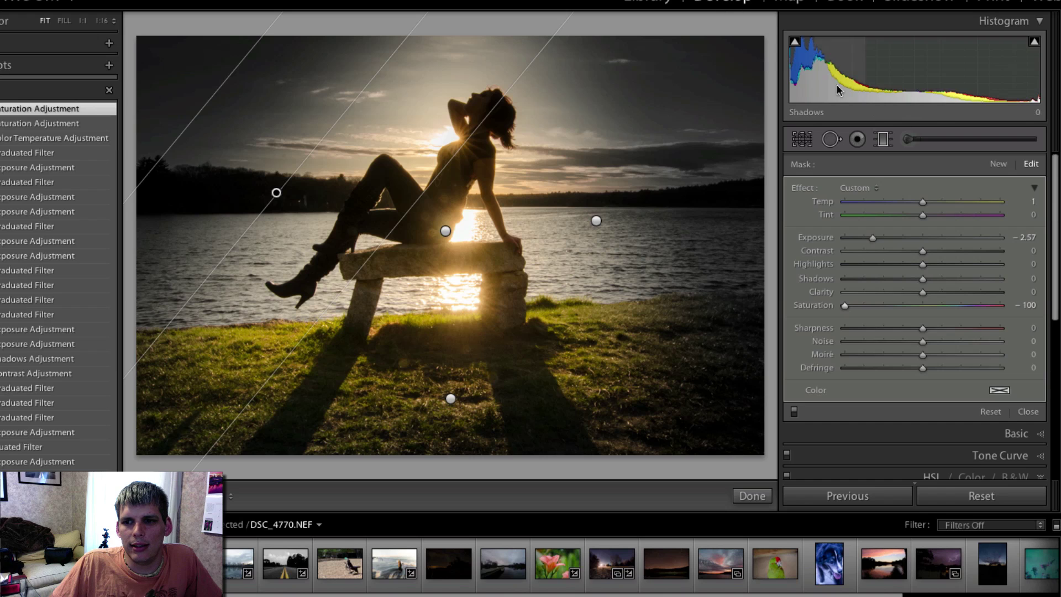
left_click(884, 138)
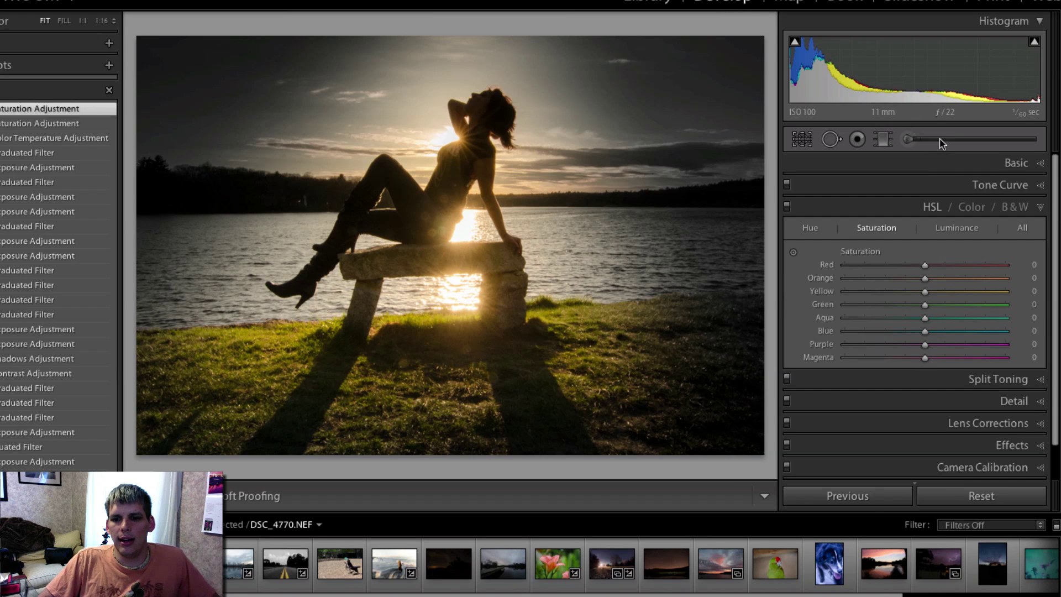